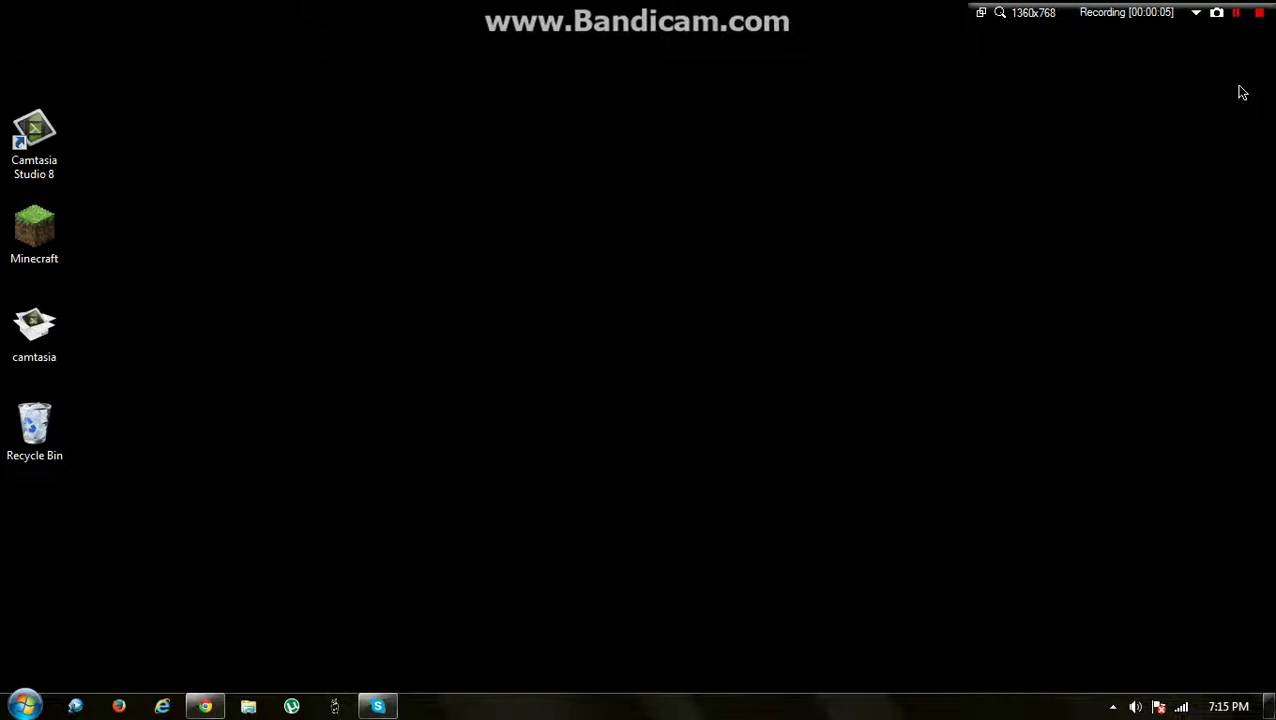
Empty the Recycle Bin, confirming permanent deletion of its items
{"action": "left_click_drag", "start_coordinate": [369, 1], "coordinate": [745, 80]}
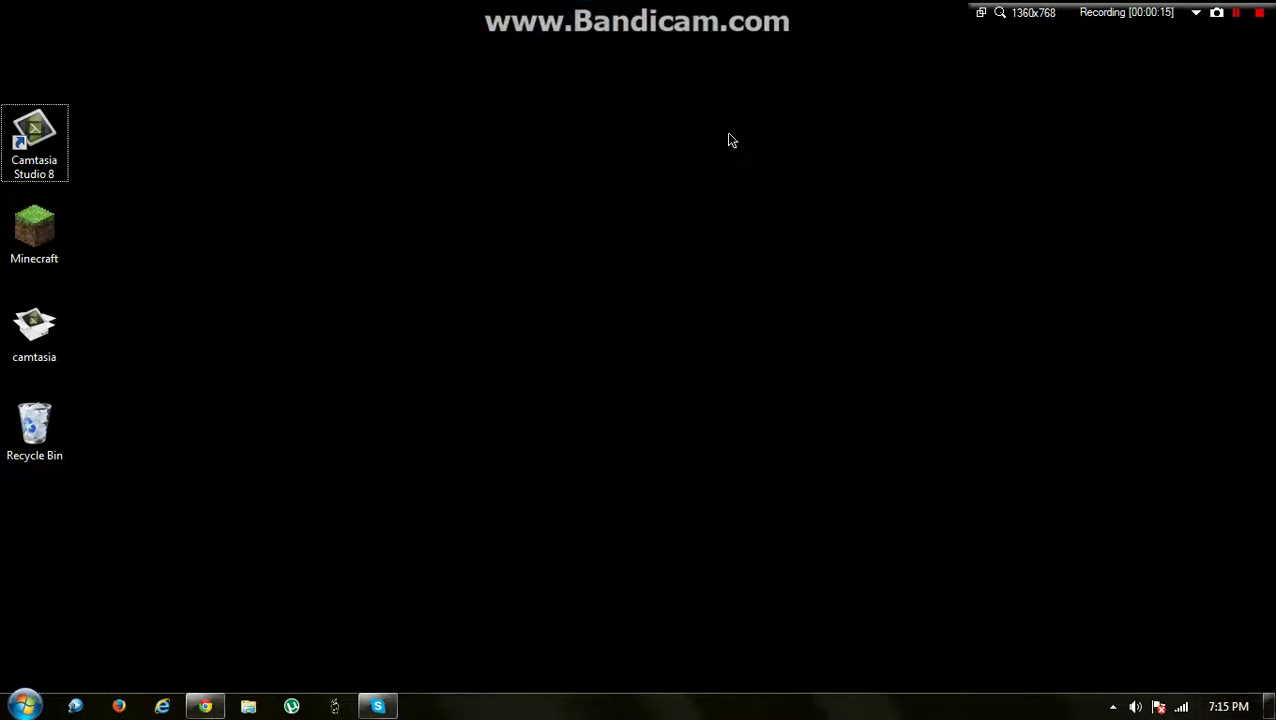
{"action": "left_click", "coordinate": [42, 418]}
{"action": "right_click", "coordinate": [44, 410]}
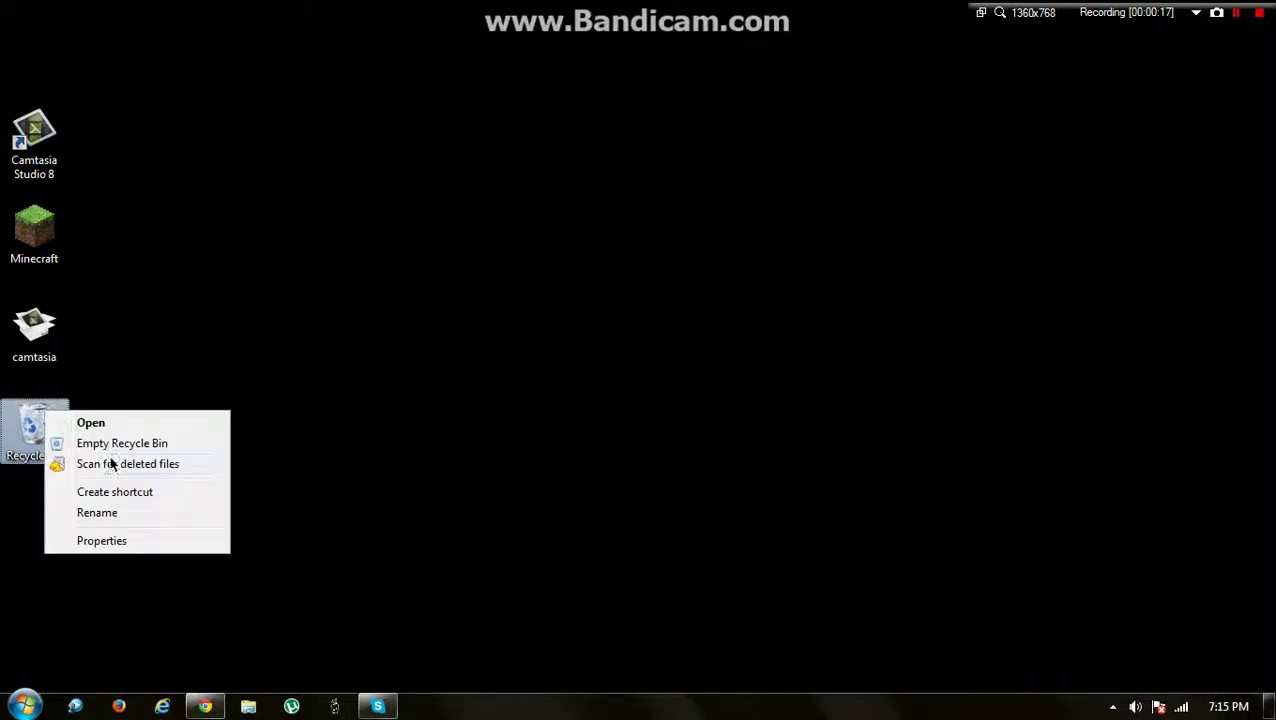
{"action": "left_click", "coordinate": [117, 444]}
{"action": "left_click", "coordinate": [712, 370]}
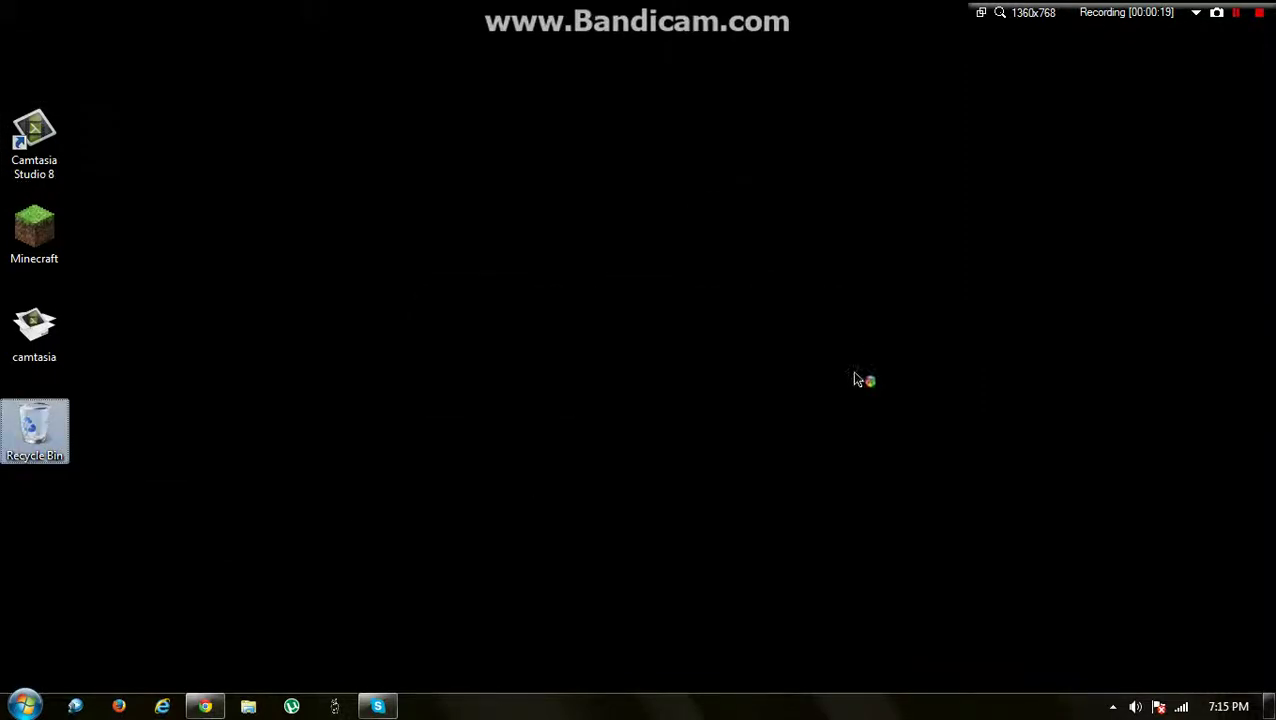
Clear the desktop selection, refresh the desktop, and briefly show the Start menu
{"action": "left_click_drag", "start_coordinate": [572, 91], "coordinate": [776, 330]}
{"action": "left_click_drag", "start_coordinate": [406, 130], "coordinate": [660, 415]}
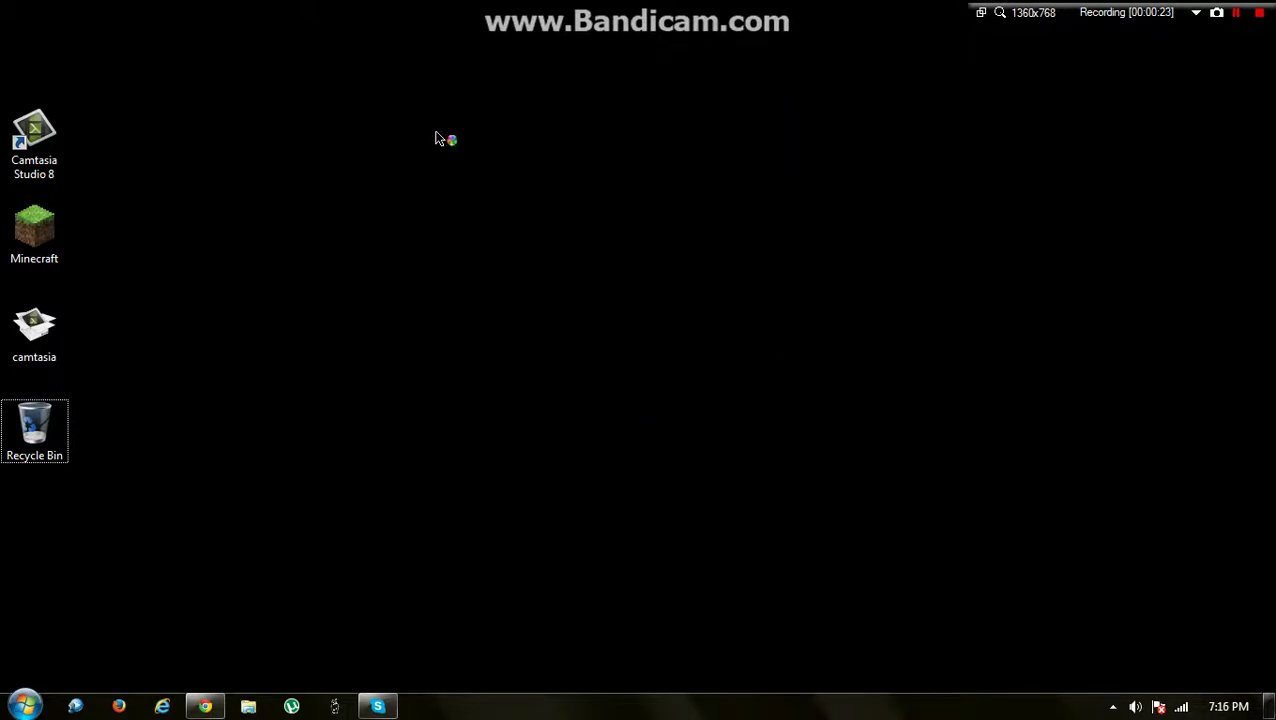
{"action": "right_click", "coordinate": [432, 131]}
{"action": "left_click", "coordinate": [532, 211]}
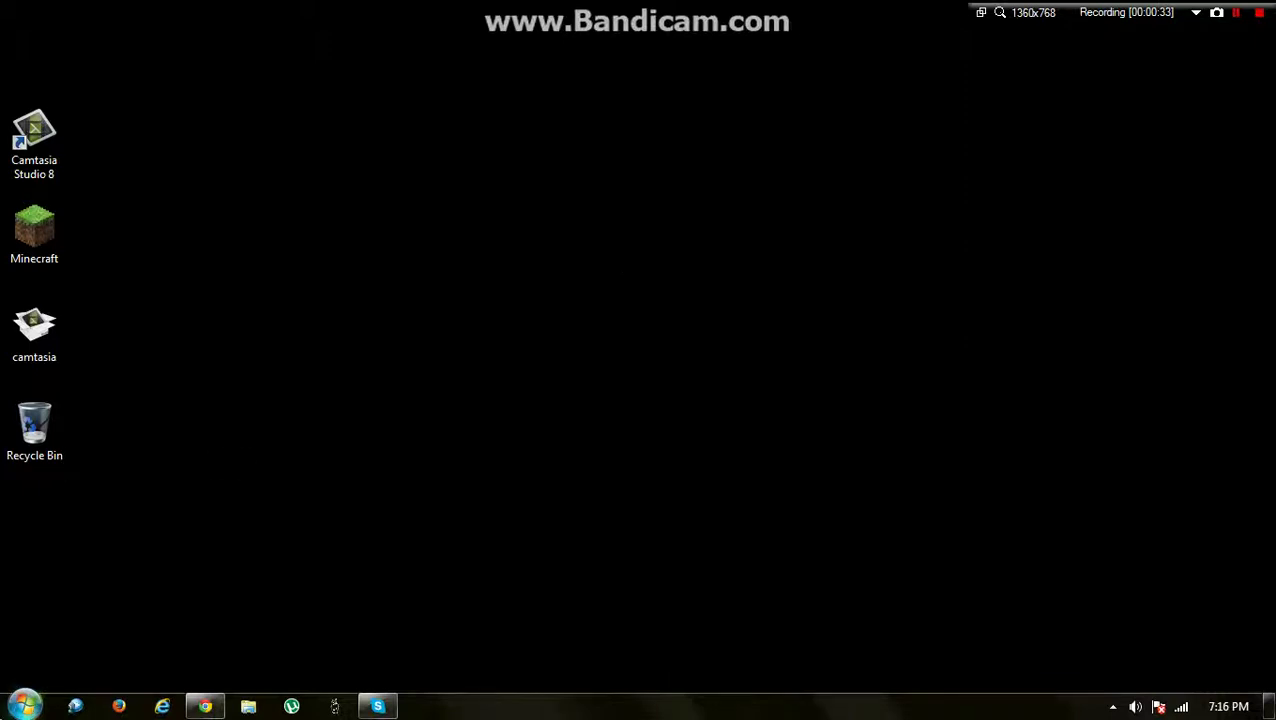
{"action": "left_click", "coordinate": [24, 706]}
{"action": "left_click", "coordinate": [612, 516]}
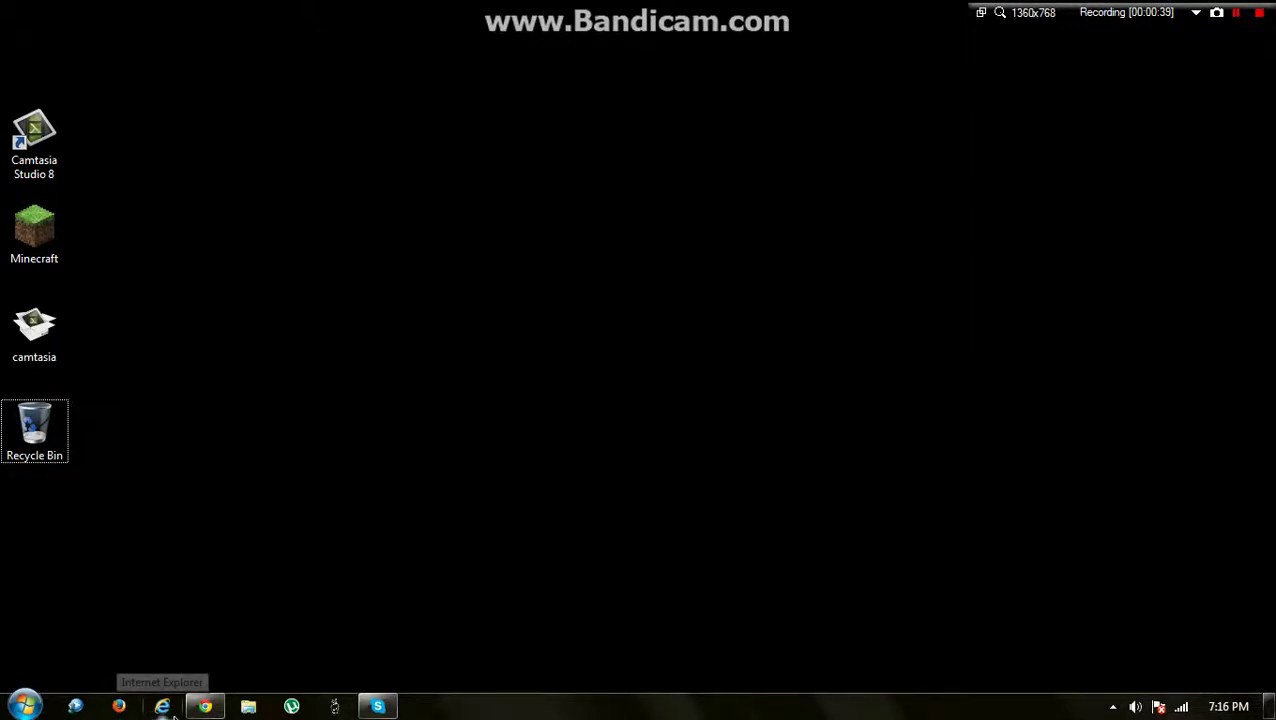
{"action": "left_click", "coordinate": [205, 706]}
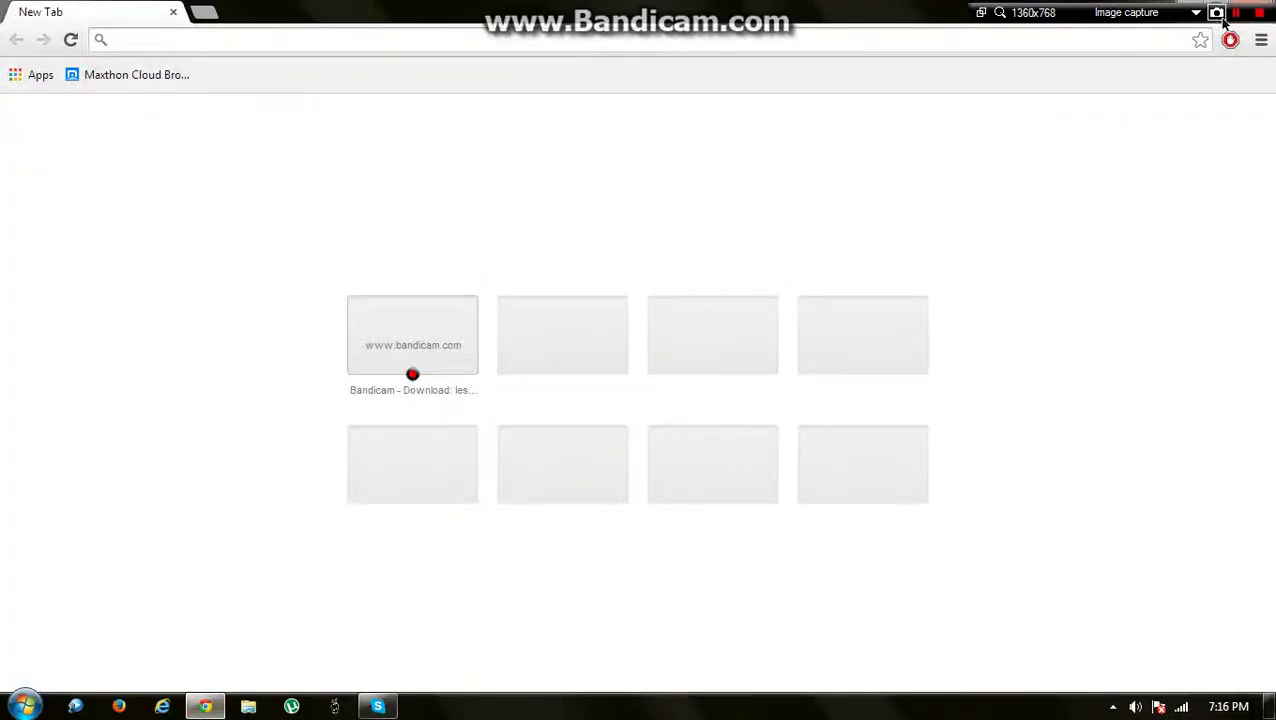
{"action": "left_click_drag", "start_coordinate": [1072, 20], "coordinate": [347, 20]}
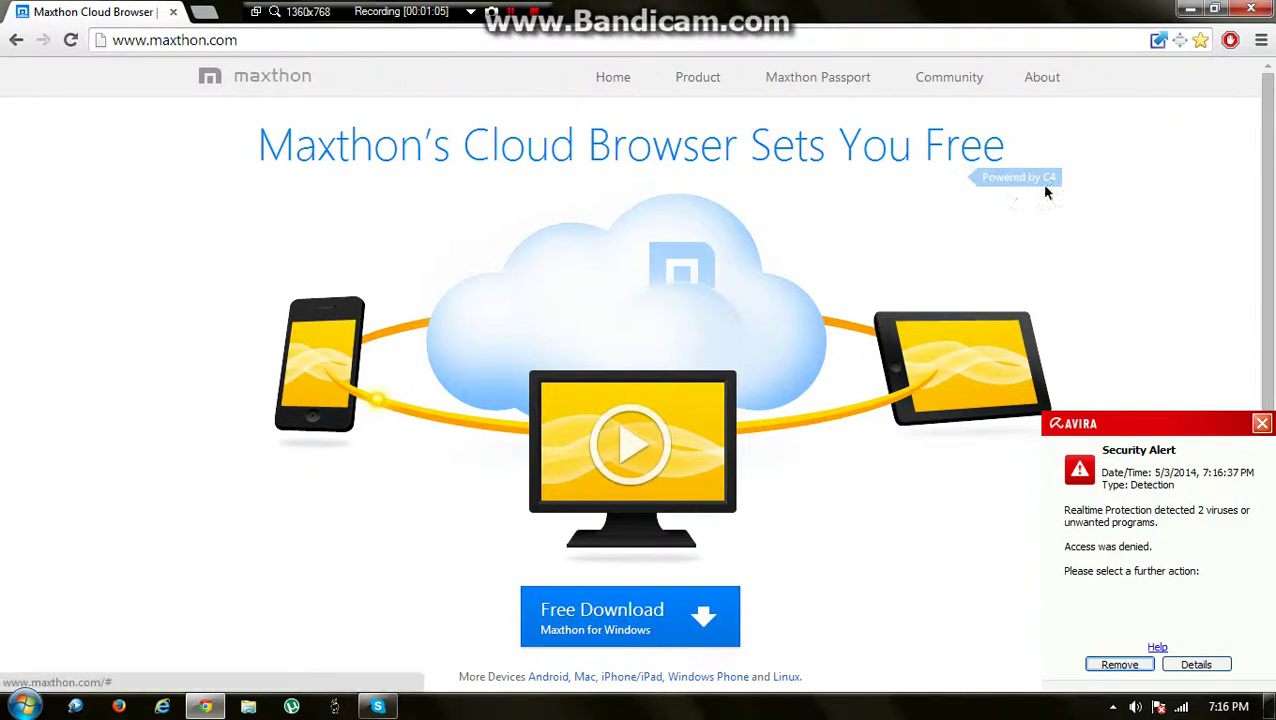
{"action": "left_click", "coordinate": [1259, 424]}
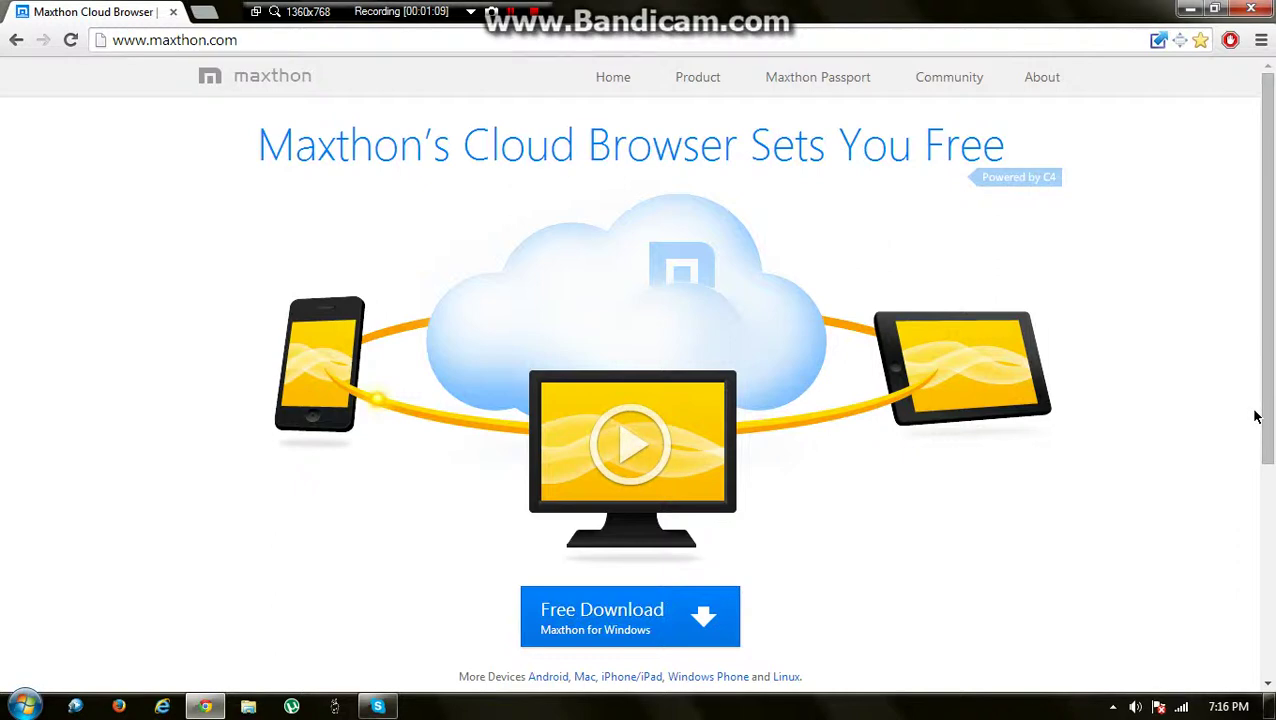
{"action": "left_click_drag", "start_coordinate": [1268, 392], "coordinate": [1268, 464]}
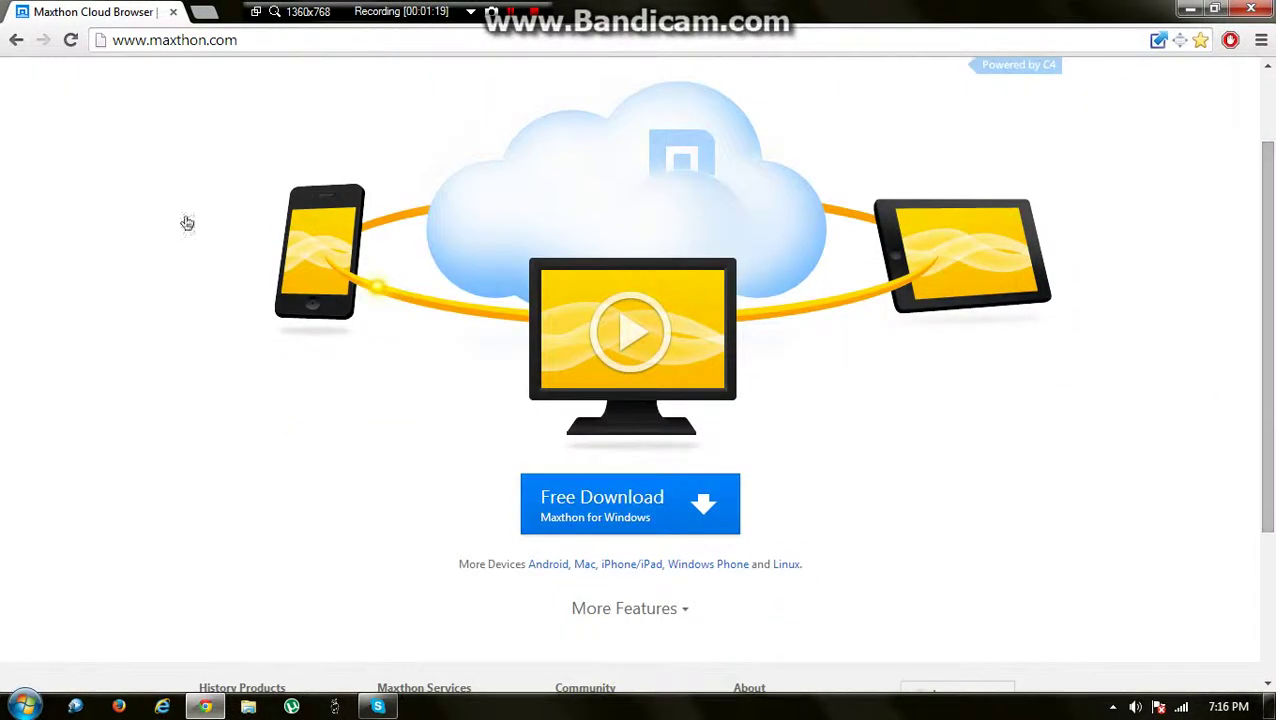
{"action": "left_click", "coordinate": [262, 44]}
{"action": "left_click", "coordinate": [57, 231]}
{"action": "scroll", "coordinate": [630, 330], "scroll_direction": "down", "scroll_amount": 1}
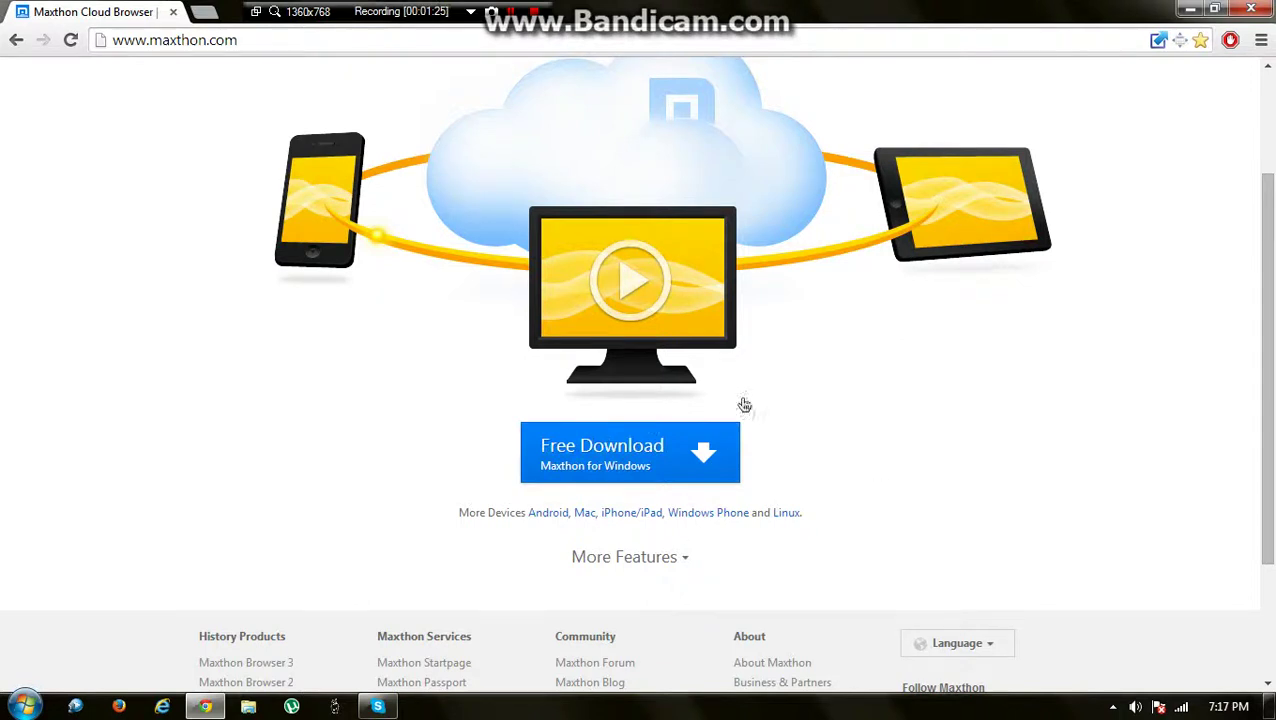
Download the Maxthon for Windows installer mxsetup.exe until it finishes
{"action": "left_click", "coordinate": [563, 470]}
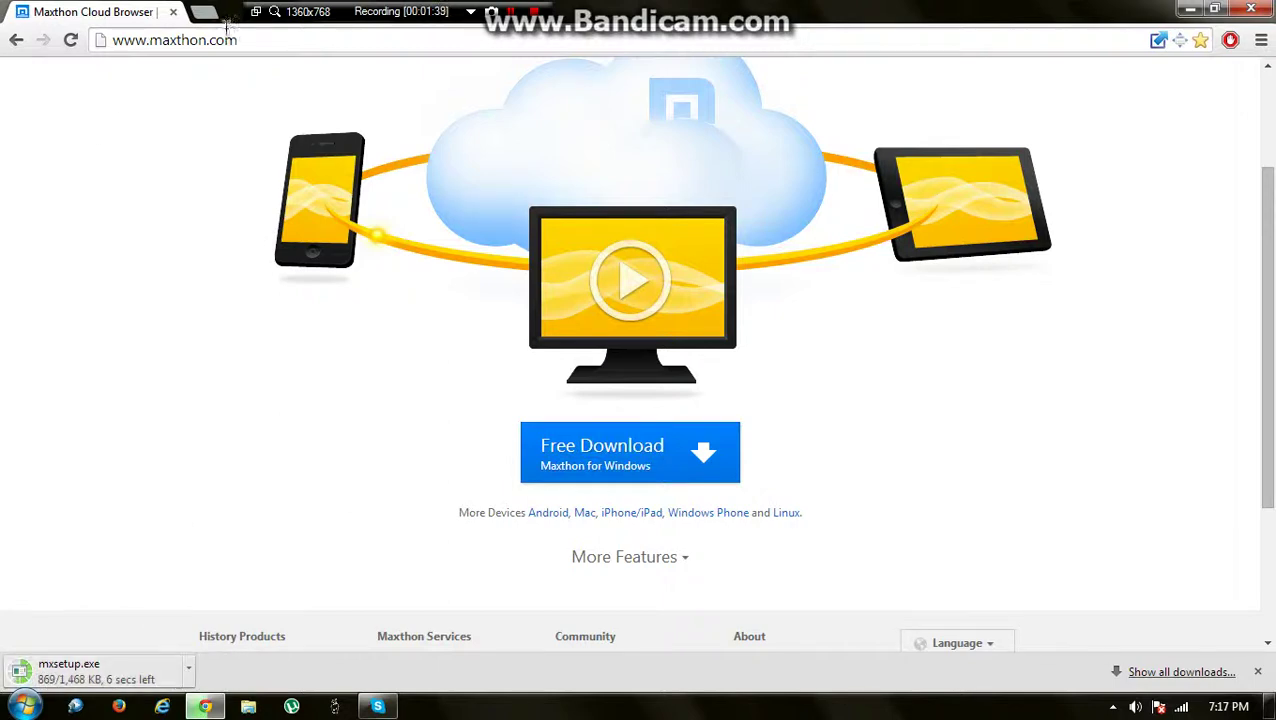
{"action": "left_click", "coordinate": [508, 14]}
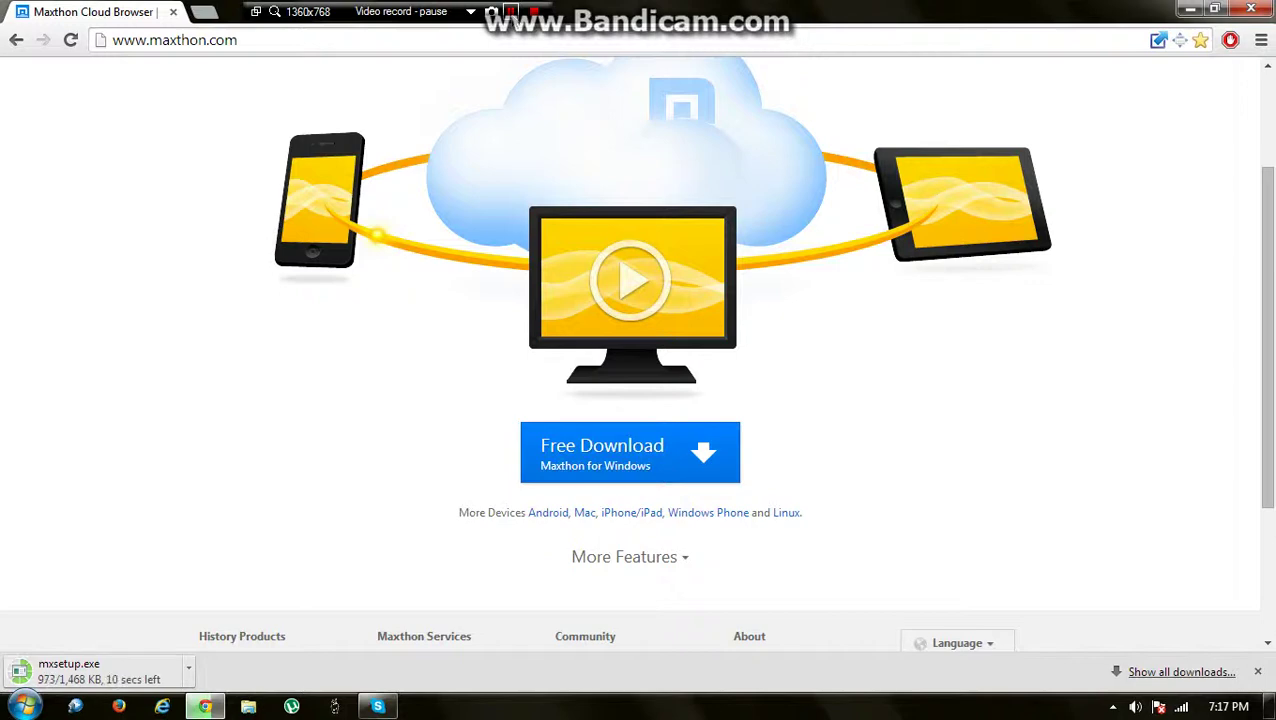
{"action": "key", "text": "shift+F12"}
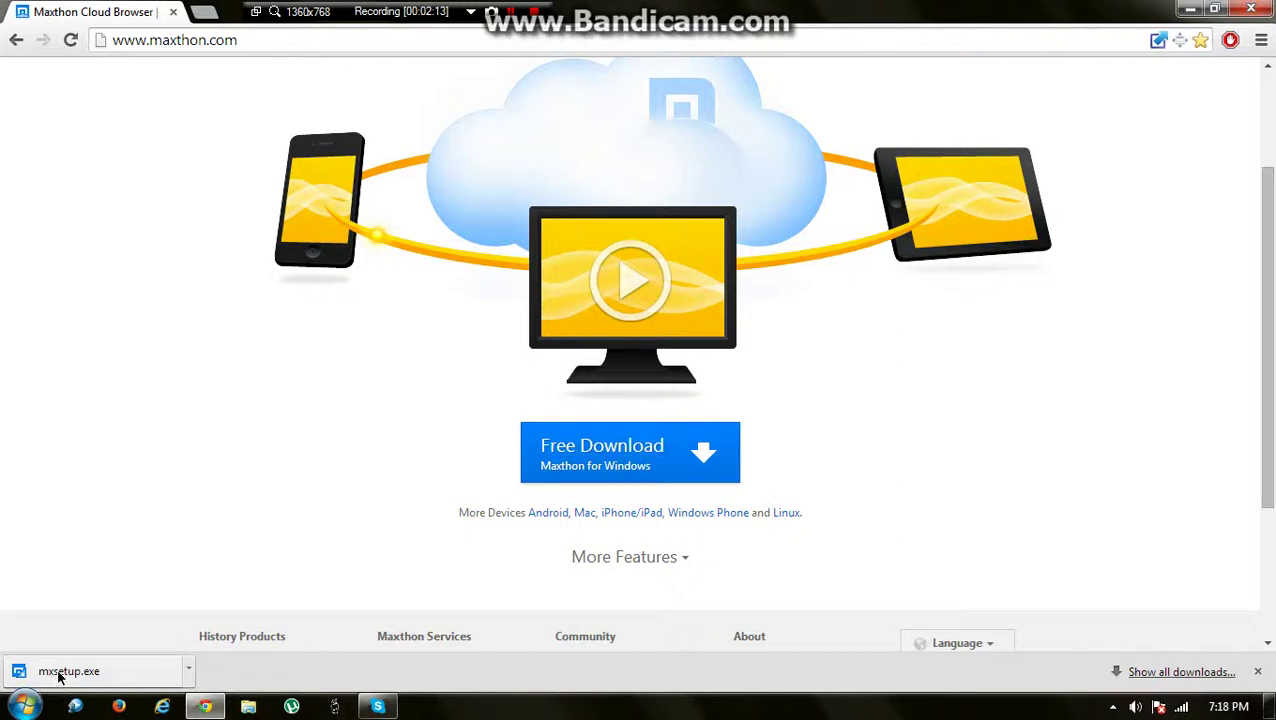
Bring up the options for the downloaded mxsetup.exe in the download shelf
{"action": "right_click", "coordinate": [59, 677]}
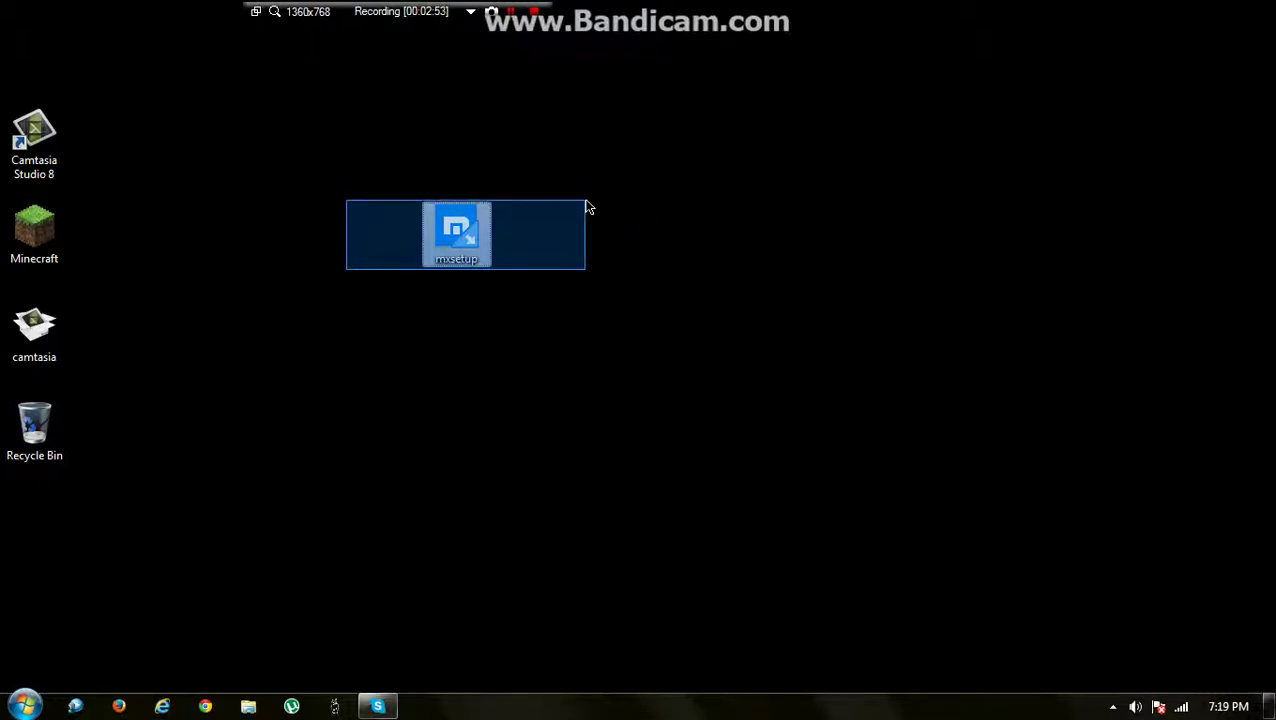
Launch the mxsetup installer from the desktop and focus its C:\Program Files (x86)\Maxthon\ path field
{"action": "left_click_drag", "start_coordinate": [588, 207], "coordinate": [588, 207]}
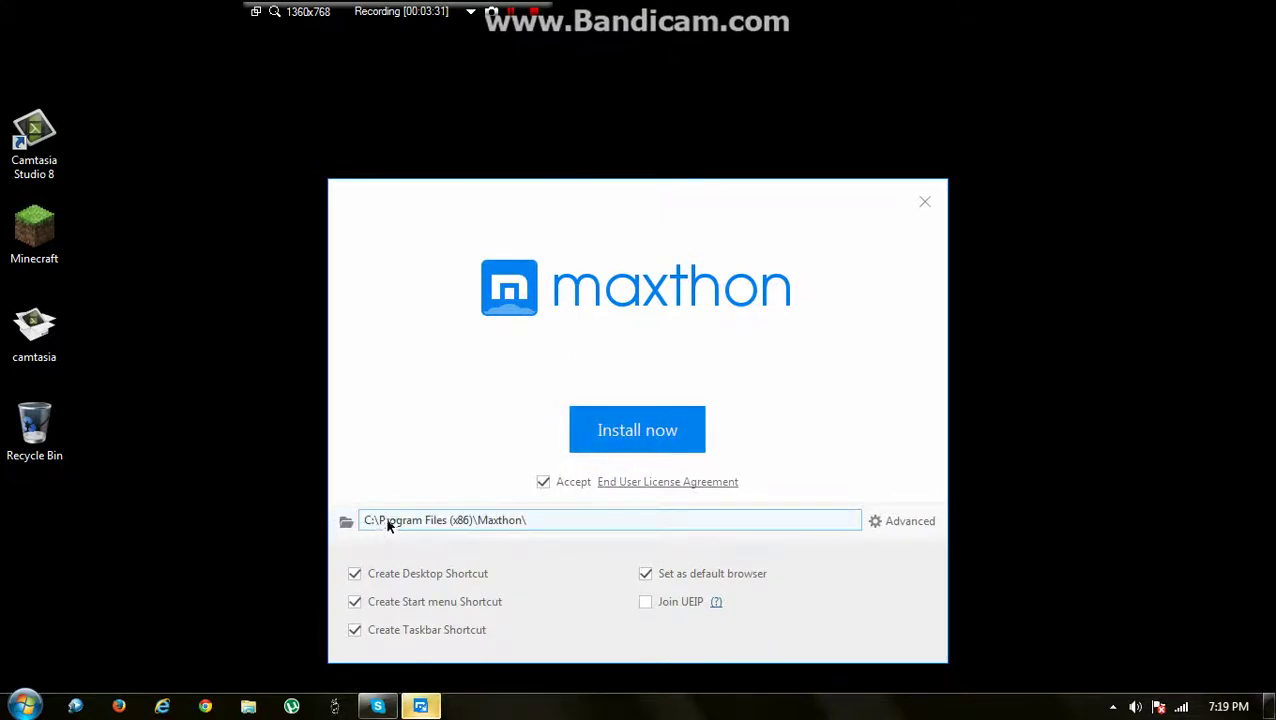
{"action": "left_click", "coordinate": [529, 520]}
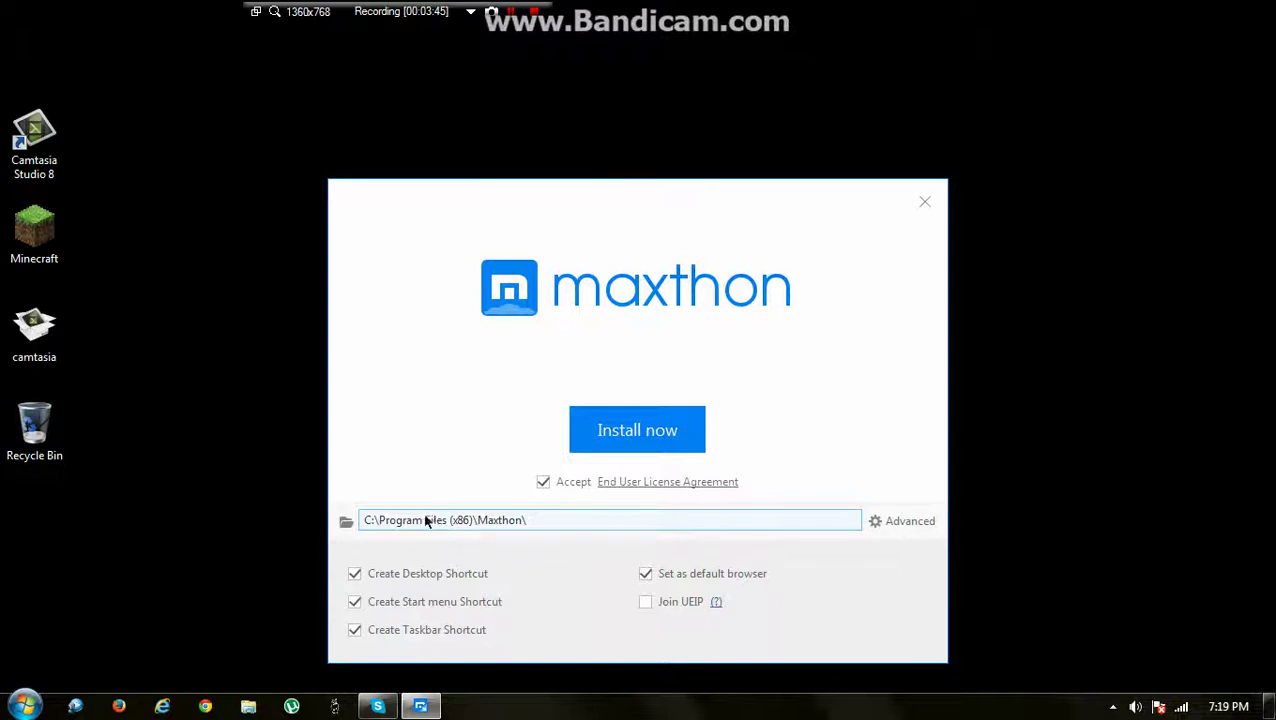
Dismiss the folder browser twice without choosing, keeping C:\Program Files (x86)\Maxthon\ as the location
{"action": "left_click", "coordinate": [350, 523]}
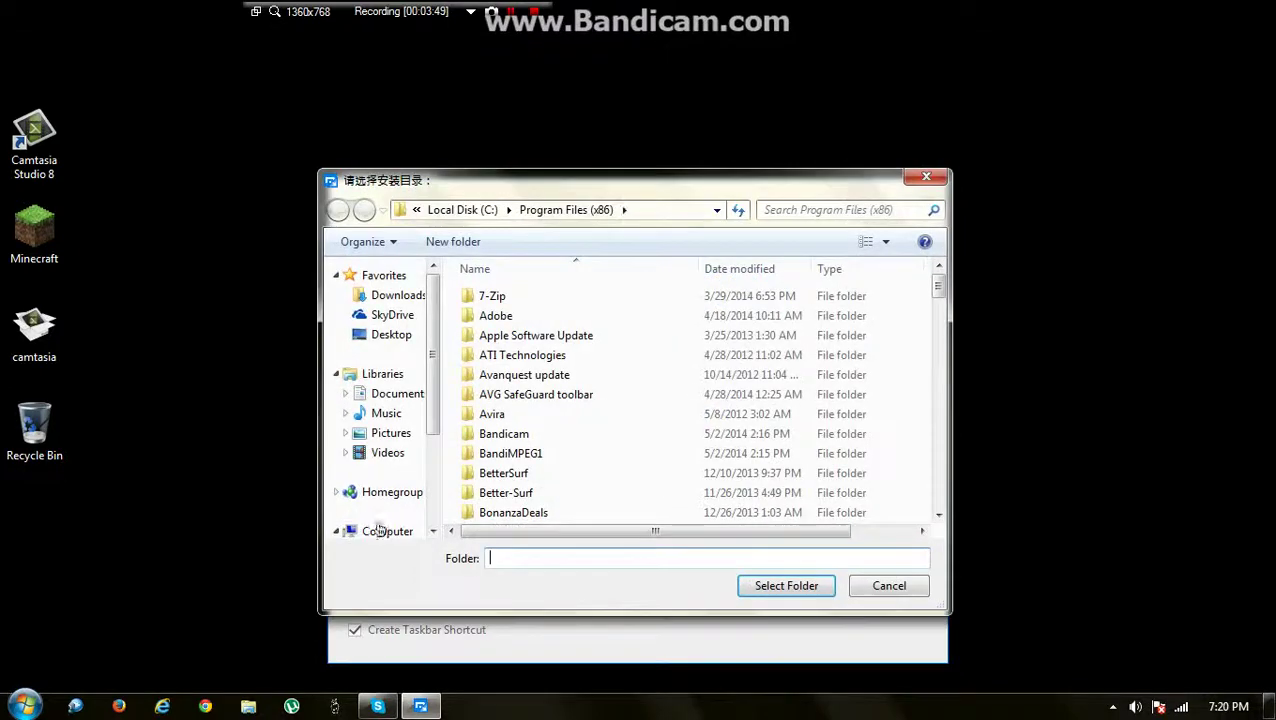
{"action": "left_click_drag", "start_coordinate": [531, 193], "coordinate": [588, 213]}
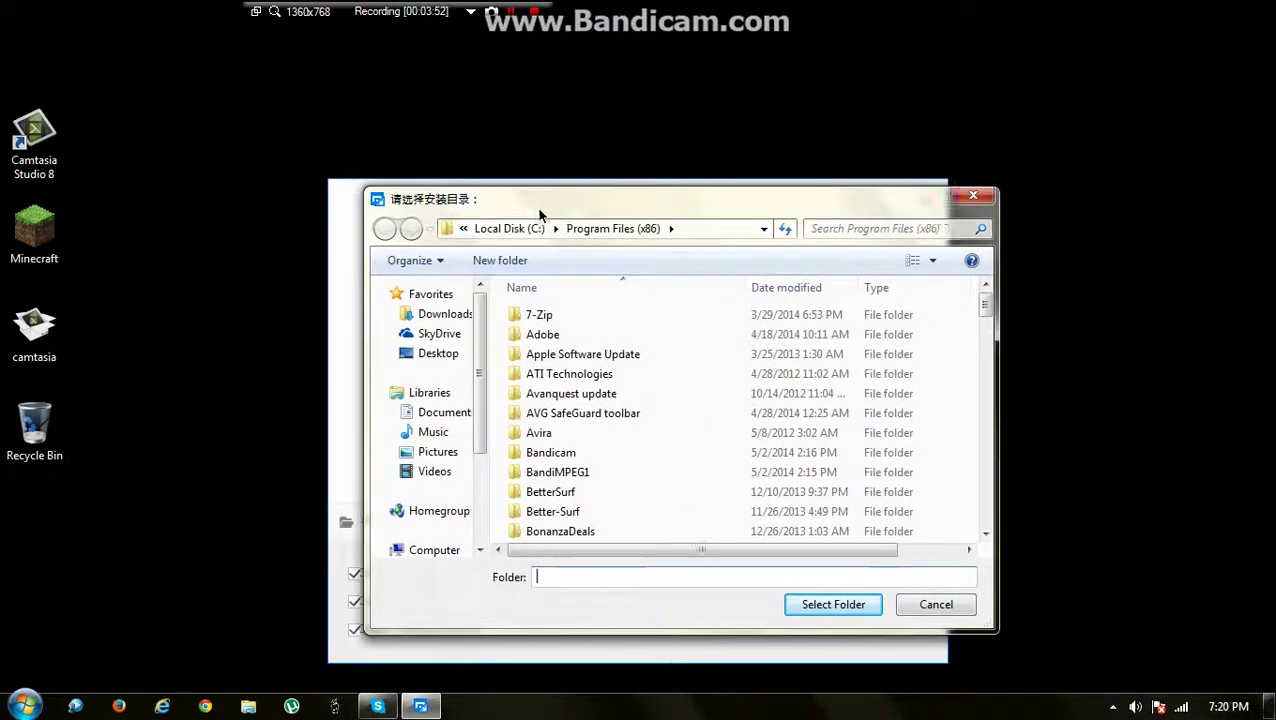
{"action": "left_click_drag", "start_coordinate": [487, 200], "coordinate": [484, 189]}
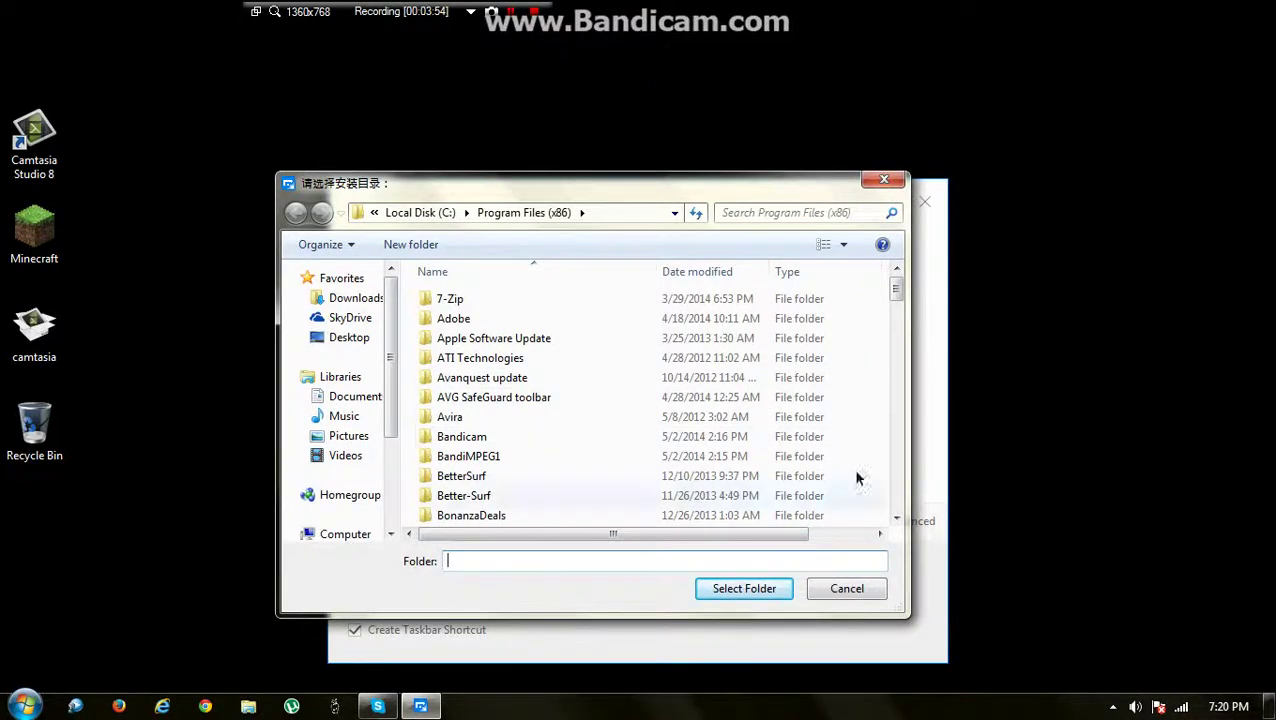
{"action": "left_click", "coordinate": [866, 180]}
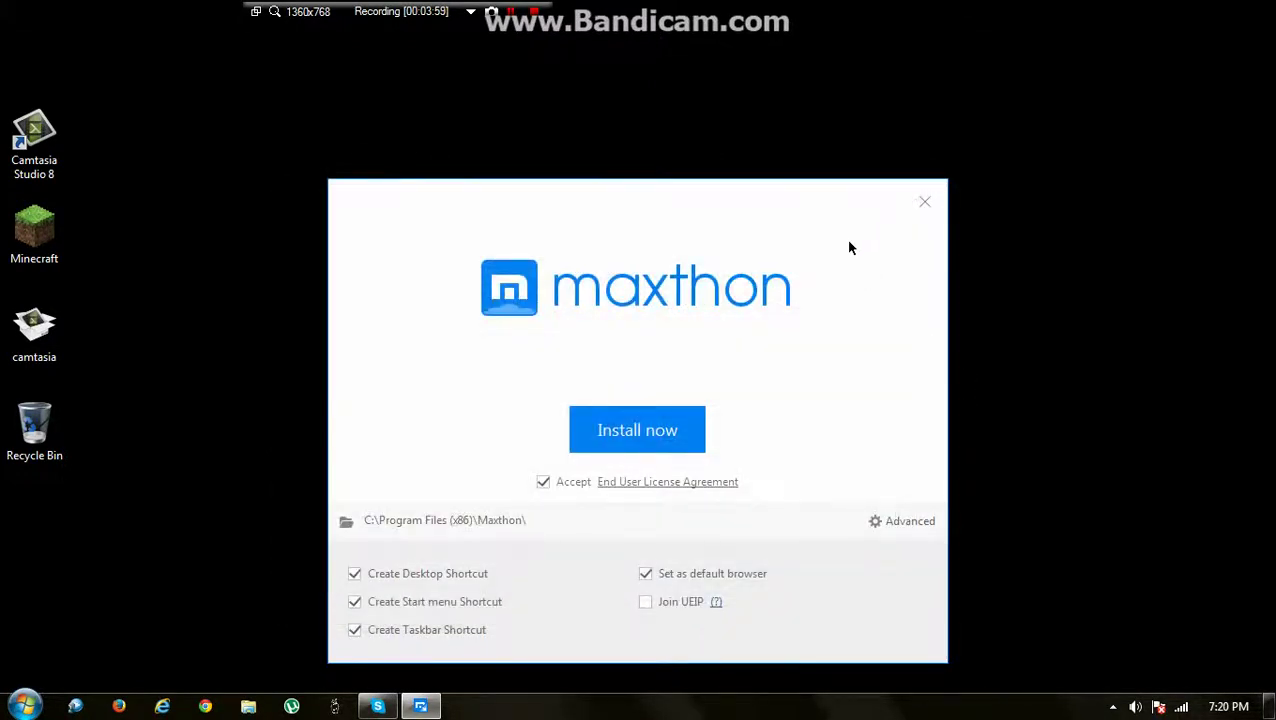
{"action": "key", "text": "F11"}
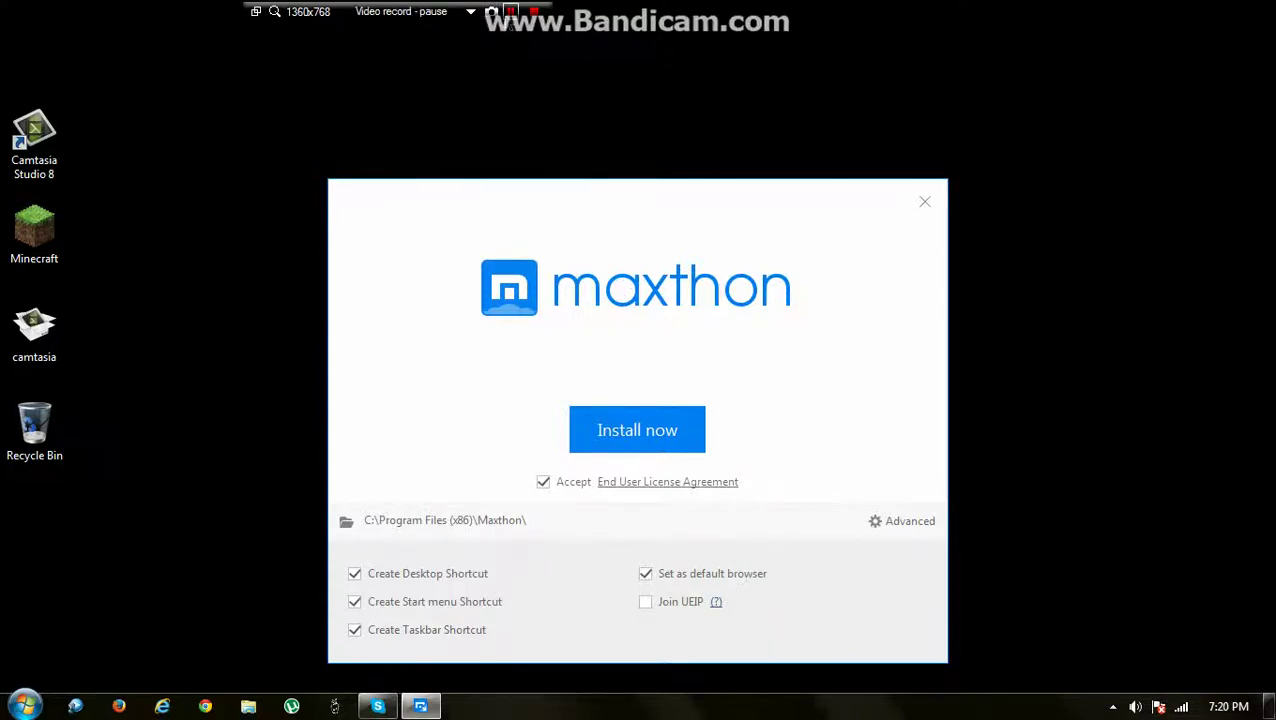
{"action": "left_click", "coordinate": [347, 522]}
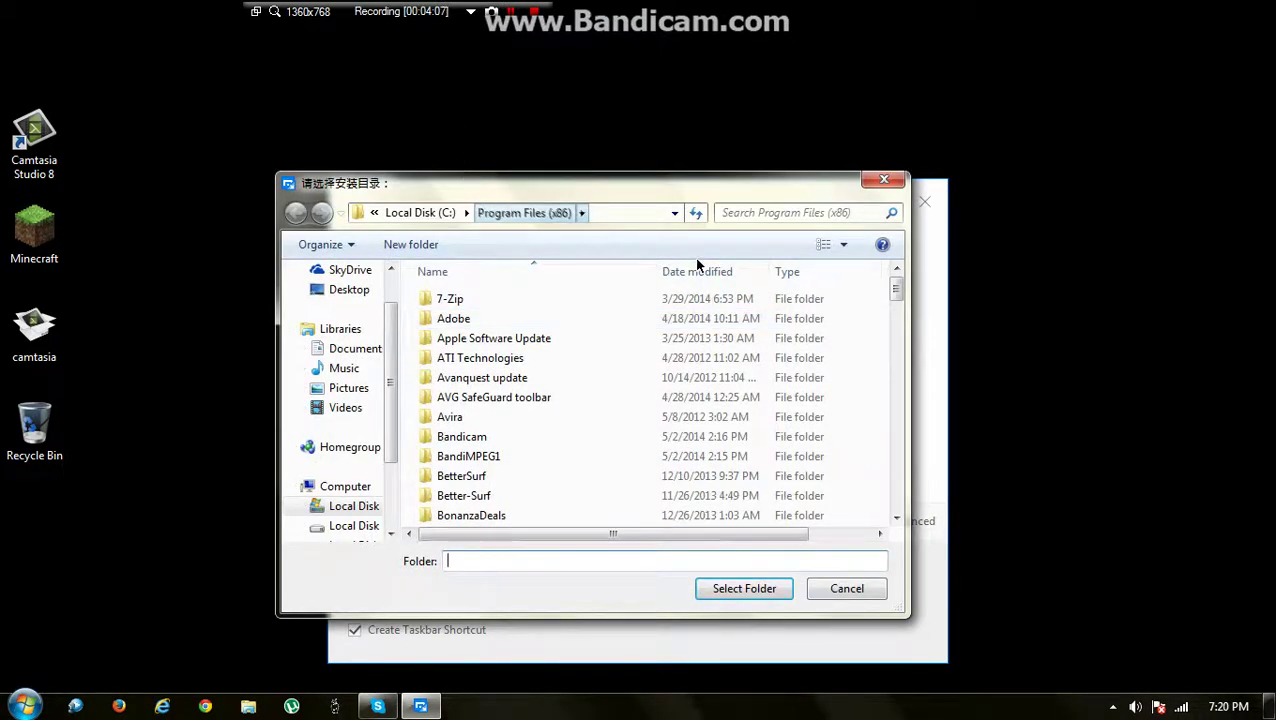
{"action": "left_click_drag", "start_coordinate": [673, 197], "coordinate": [482, 224]}
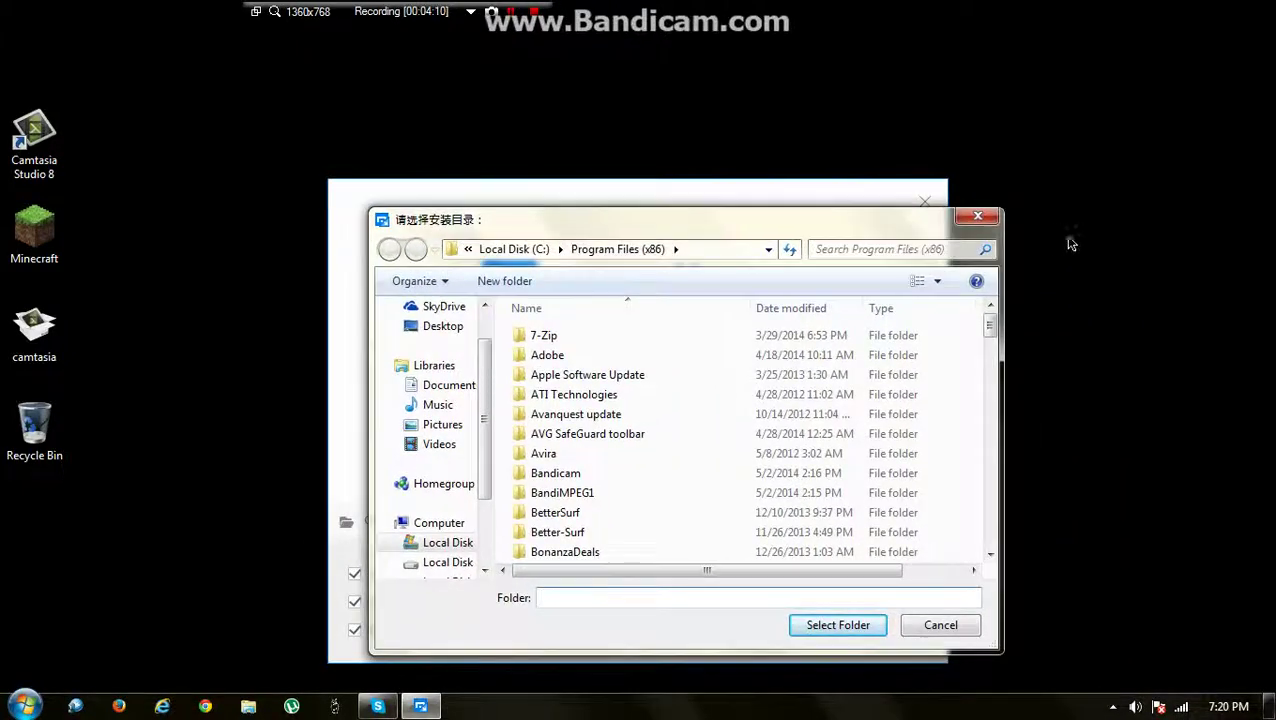
{"action": "left_click", "coordinate": [983, 216]}
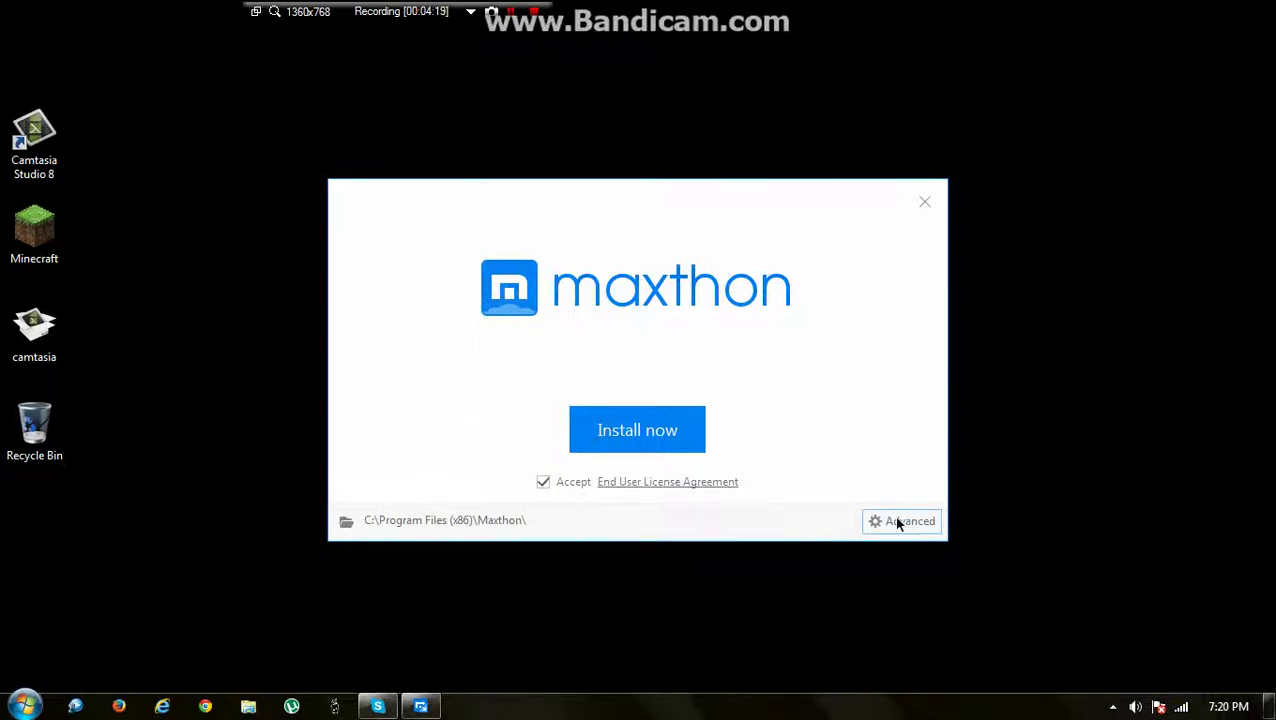
{"action": "left_click", "coordinate": [342, 522]}
{"action": "left_click", "coordinate": [977, 218]}
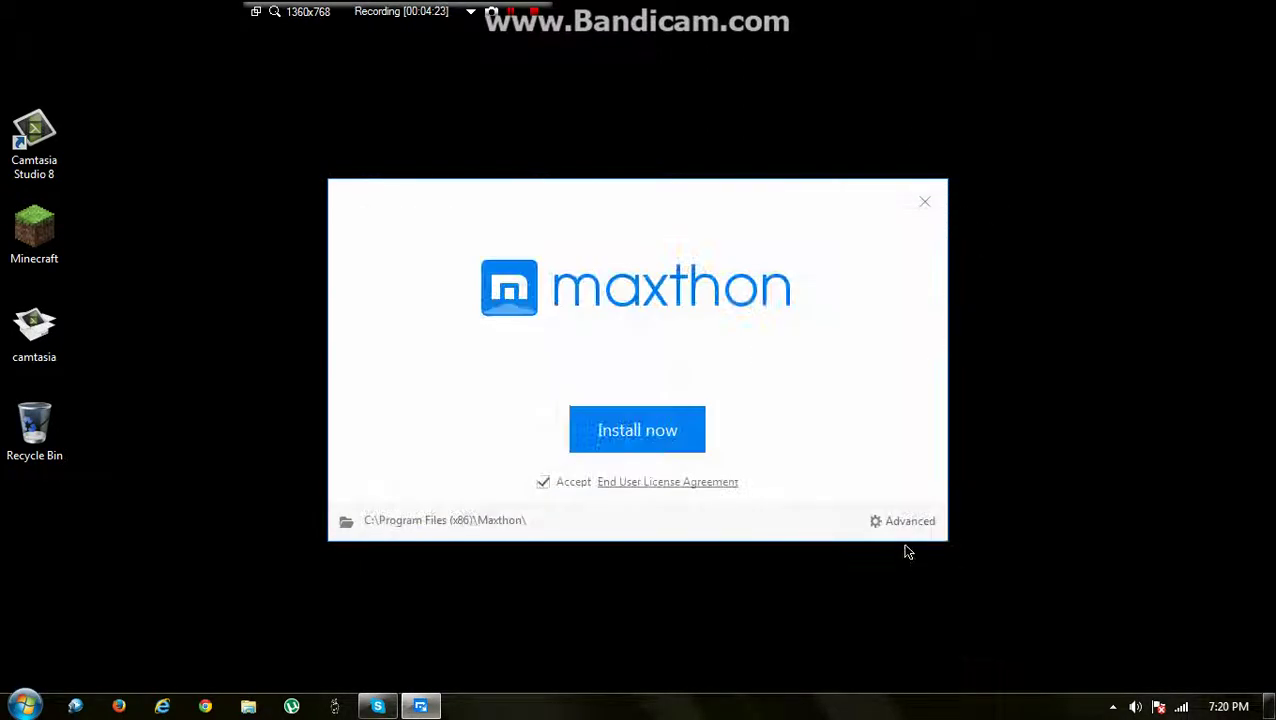
{"action": "left_click", "coordinate": [880, 522]}
{"action": "left_click", "coordinate": [904, 524]}
{"action": "left_click", "coordinate": [542, 482]}
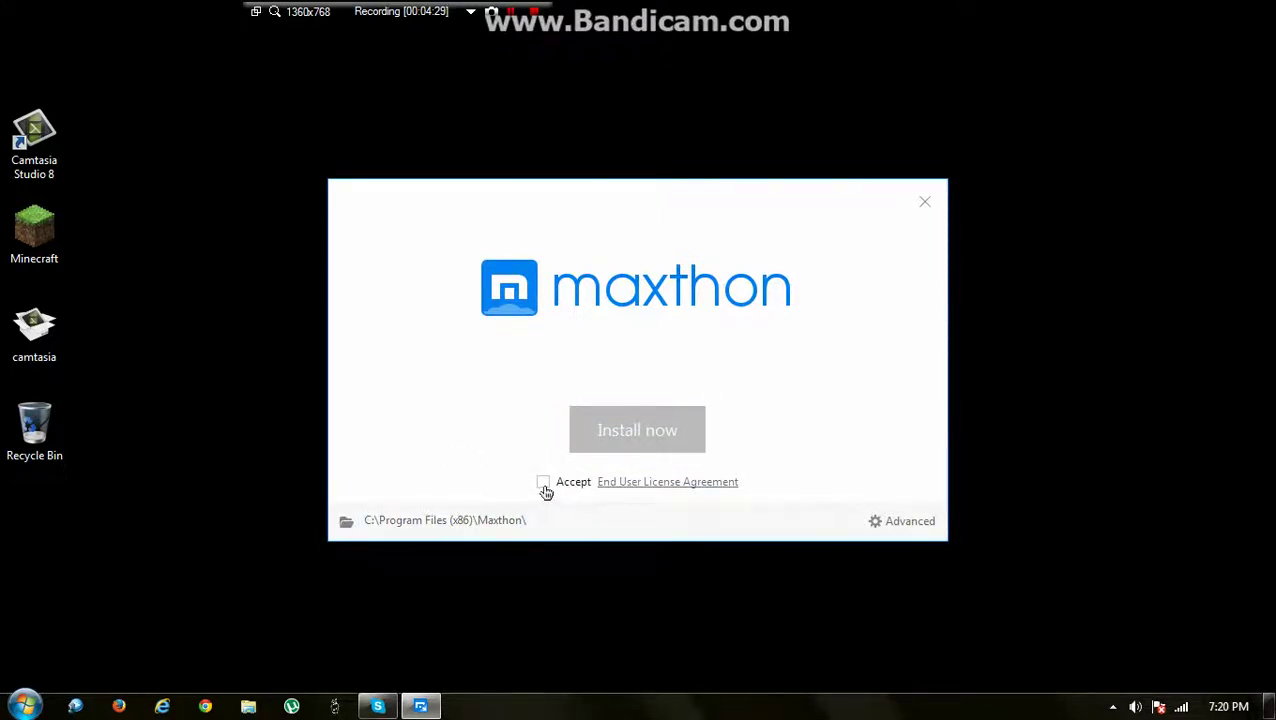
{"action": "left_click", "coordinate": [543, 483]}
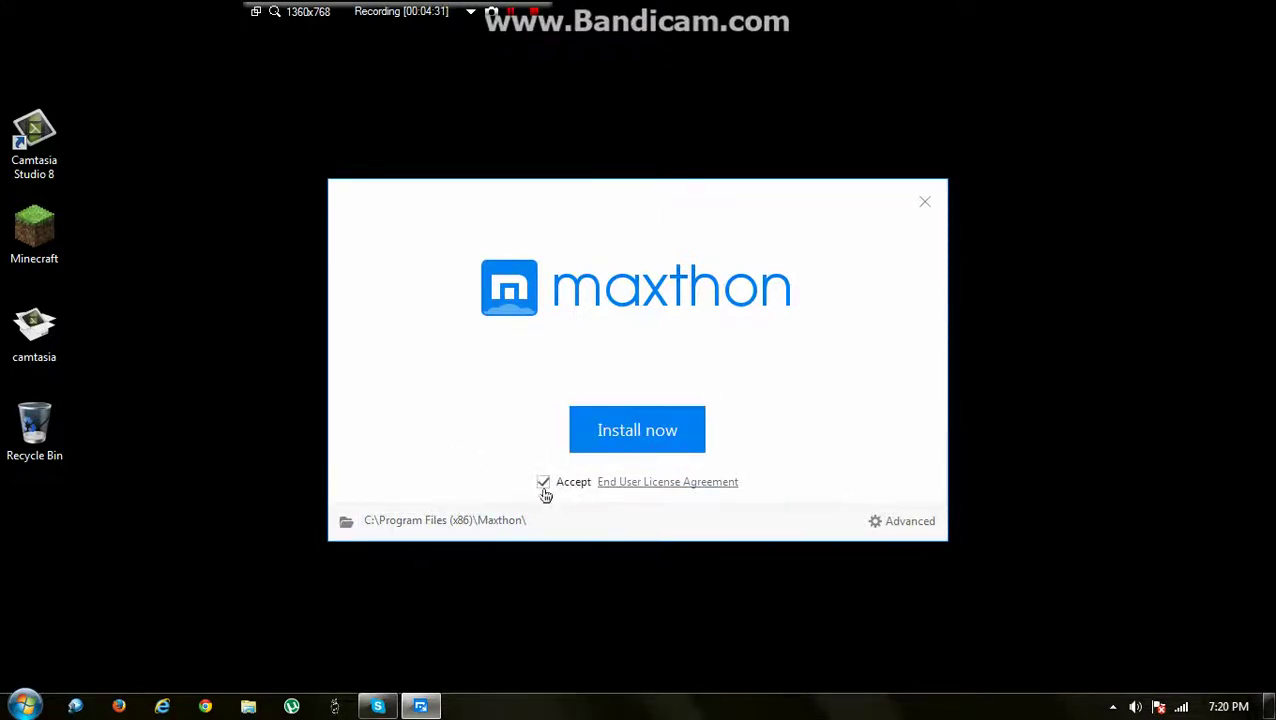
{"action": "left_click", "coordinate": [542, 482]}
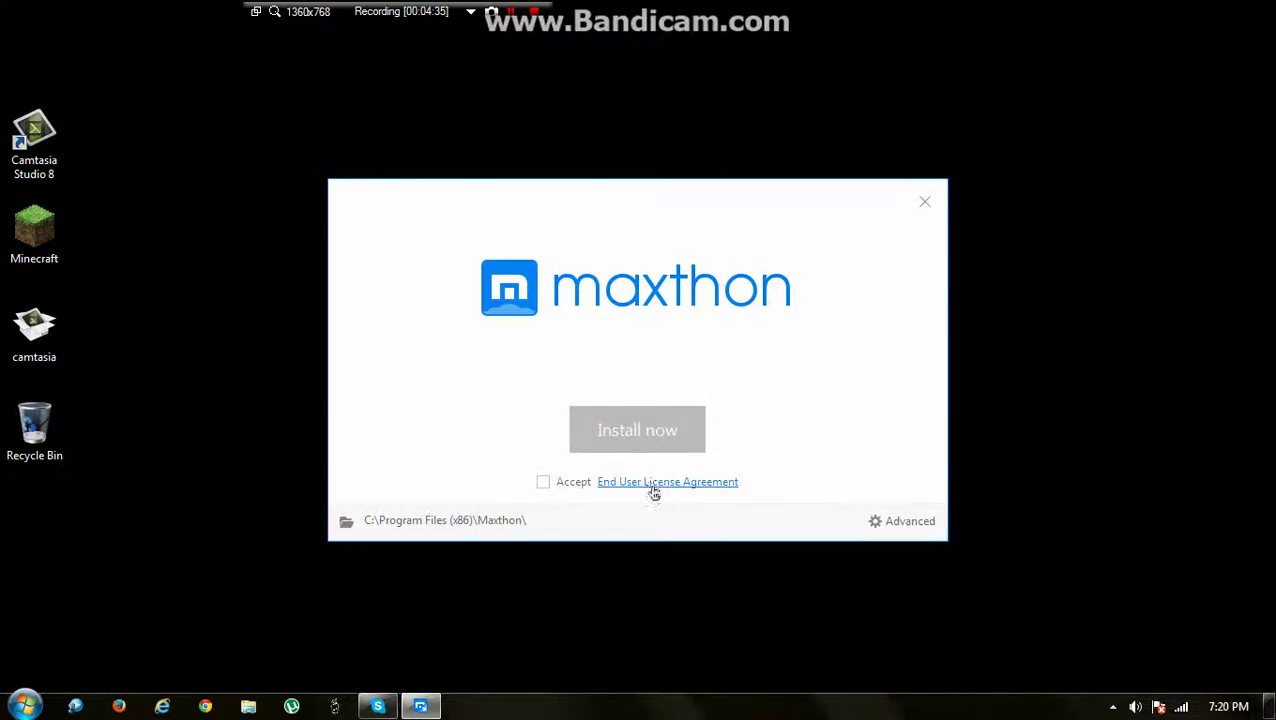
{"action": "left_click", "coordinate": [543, 482]}
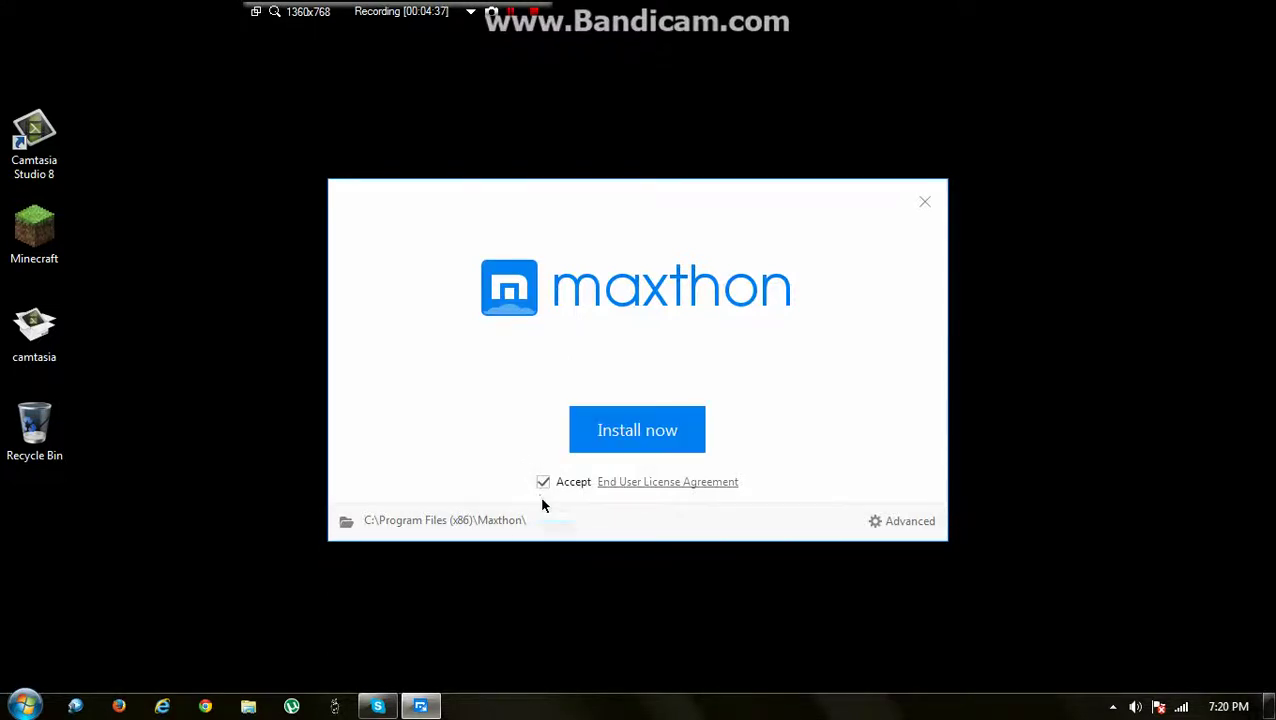
Start the Maxthon installation and dismiss the hidden tray icons popup while it completes
{"action": "left_click", "coordinate": [592, 436]}
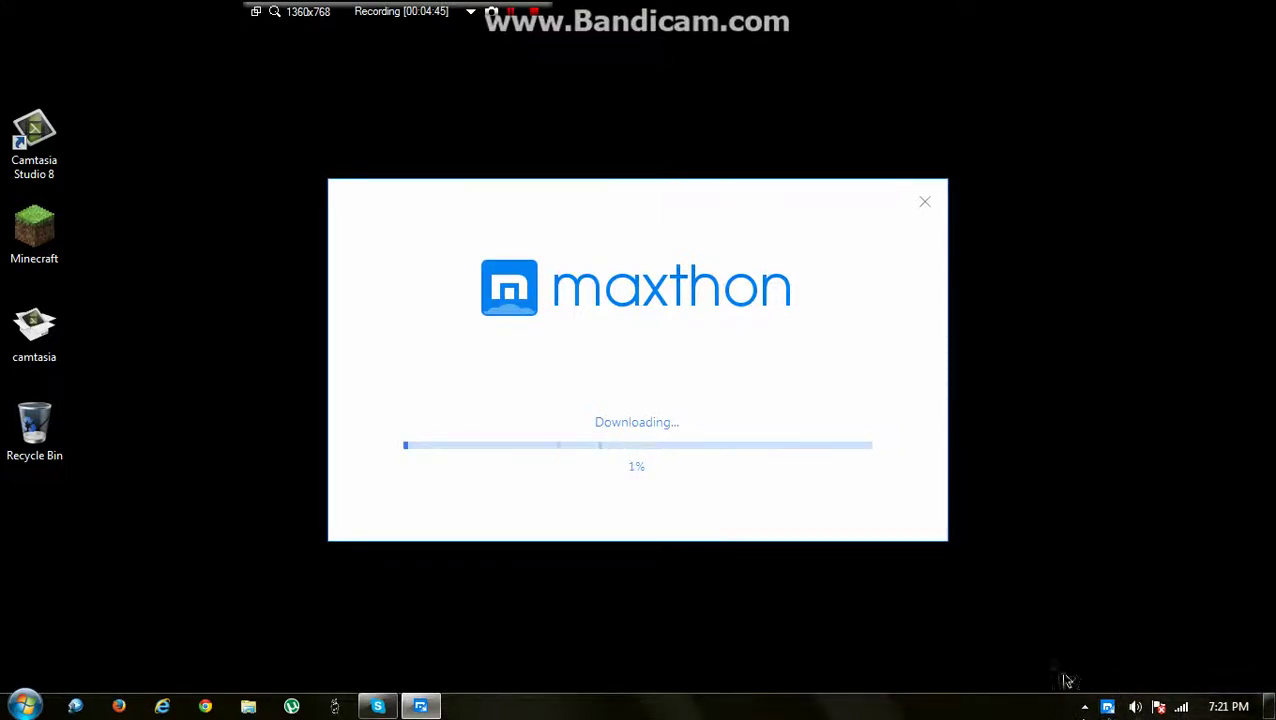
{"action": "left_click", "coordinate": [1085, 707]}
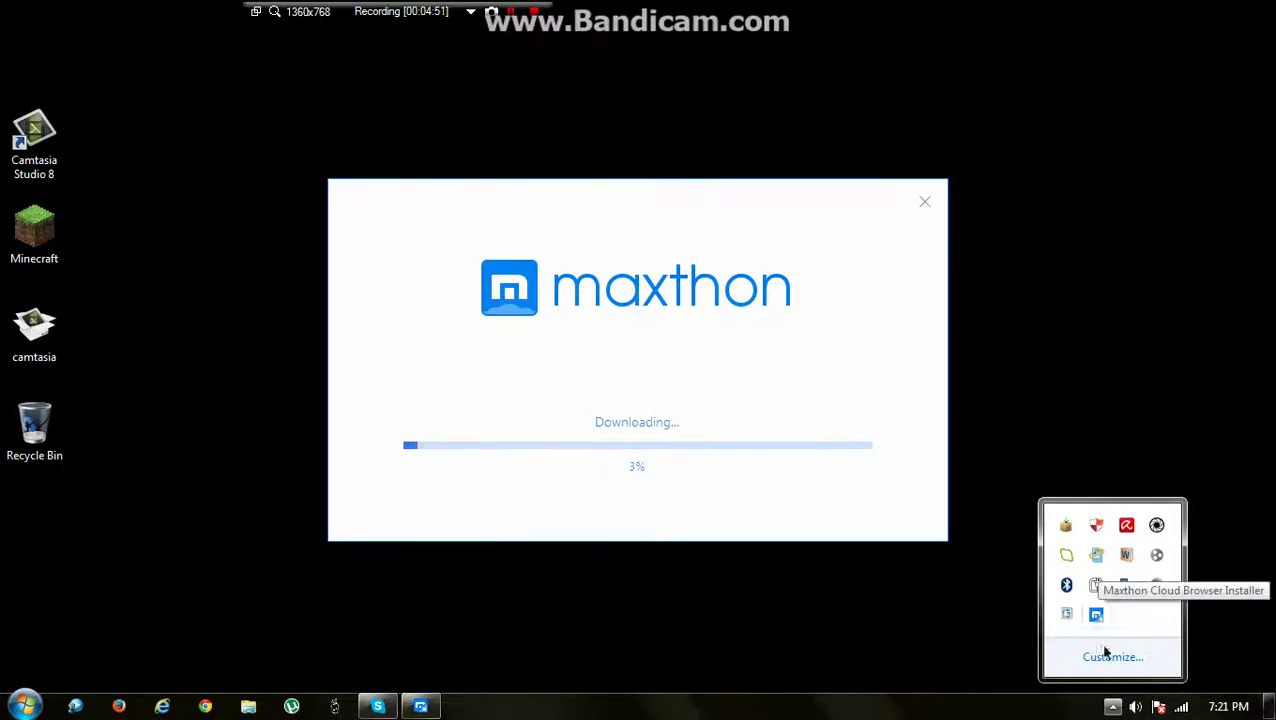
{"action": "left_click", "coordinate": [1112, 706]}
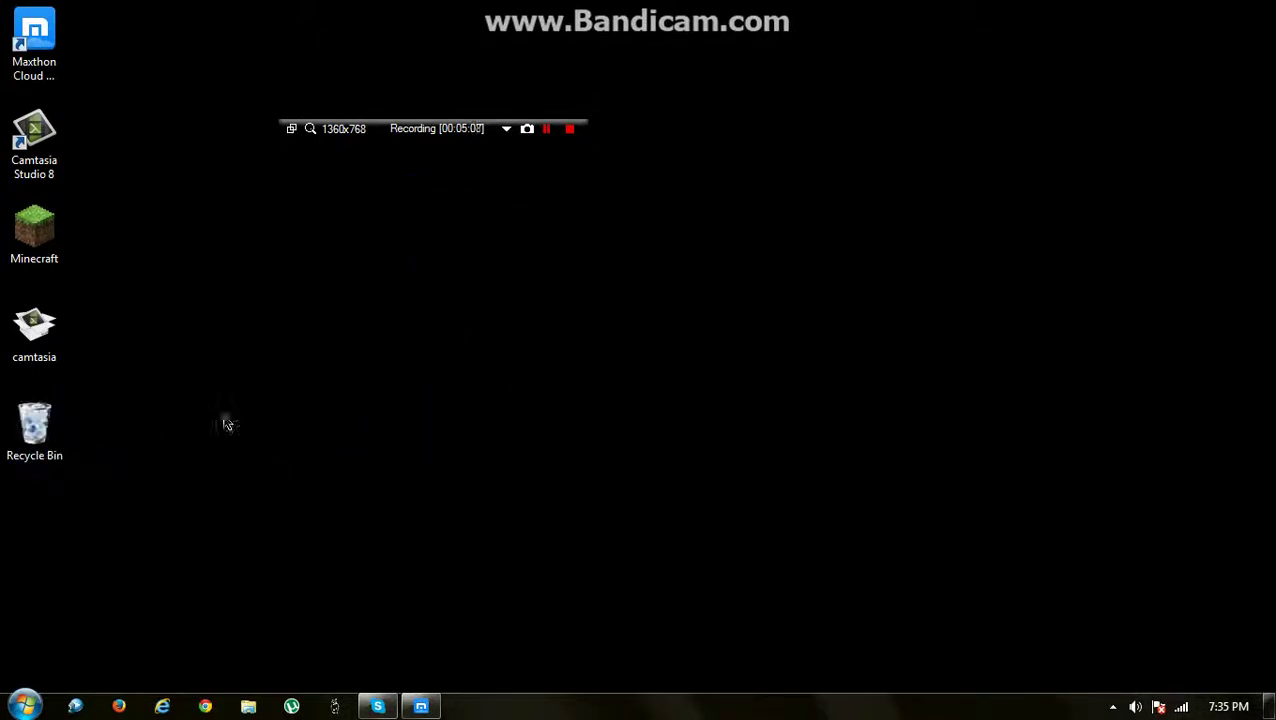
Empty the Recycle Bin, confirming permanent deletion of mxsetup
{"action": "left_click", "coordinate": [32, 440]}
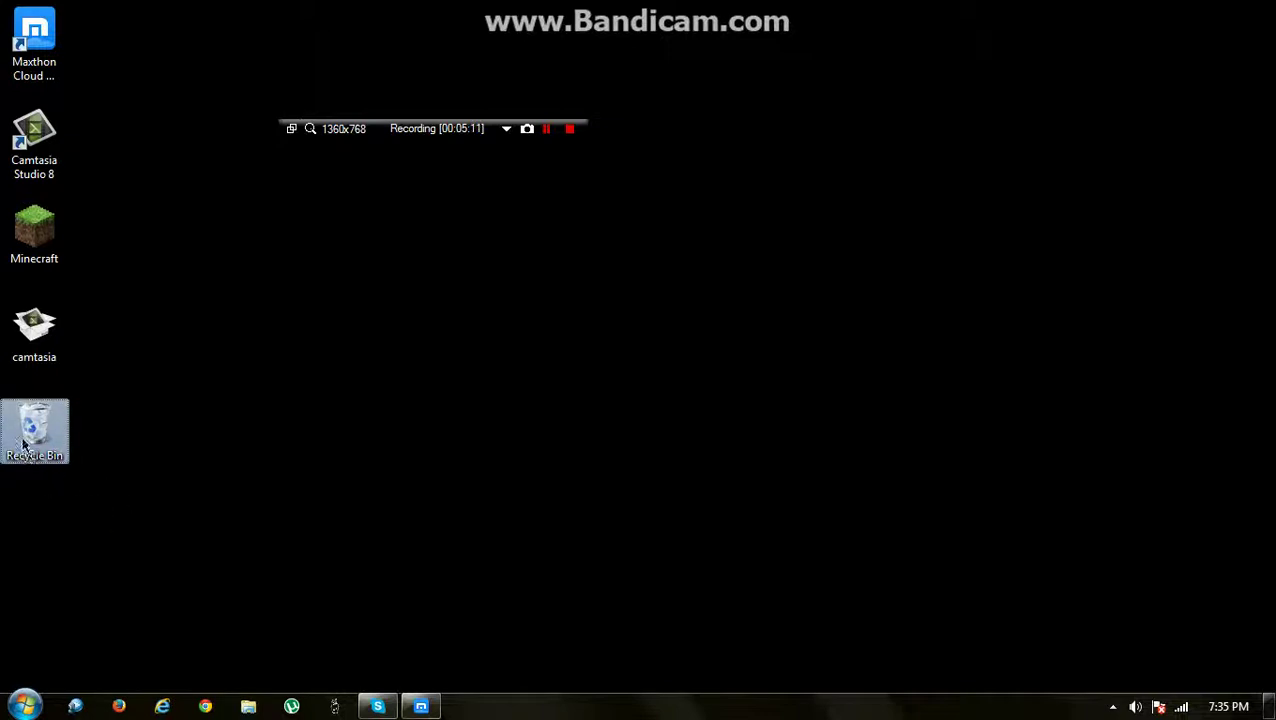
{"action": "right_click", "coordinate": [24, 443]}
{"action": "left_click", "coordinate": [76, 470]}
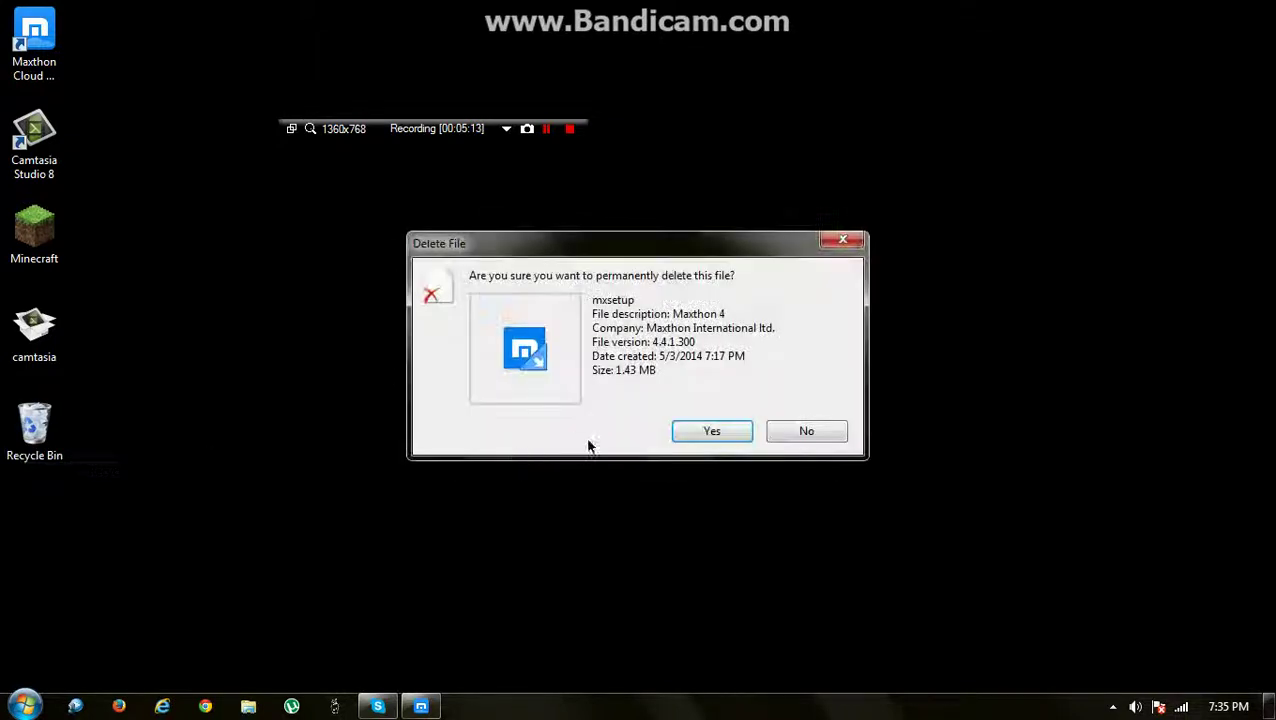
{"action": "key", "text": "Return"}
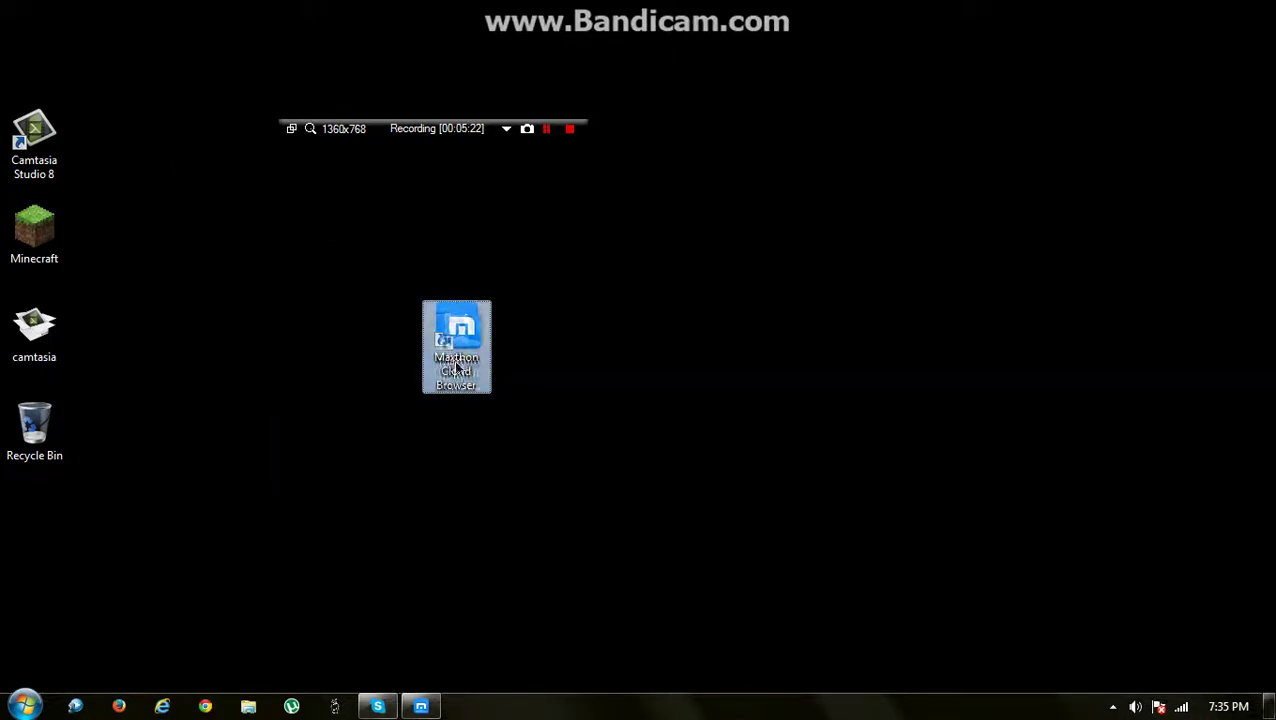
Move the Maxthon shortcut to the desktop's top-left and search the Start menu for 'maxth'
{"action": "left_click_drag", "start_coordinate": [436, 330], "coordinate": [62, 62]}
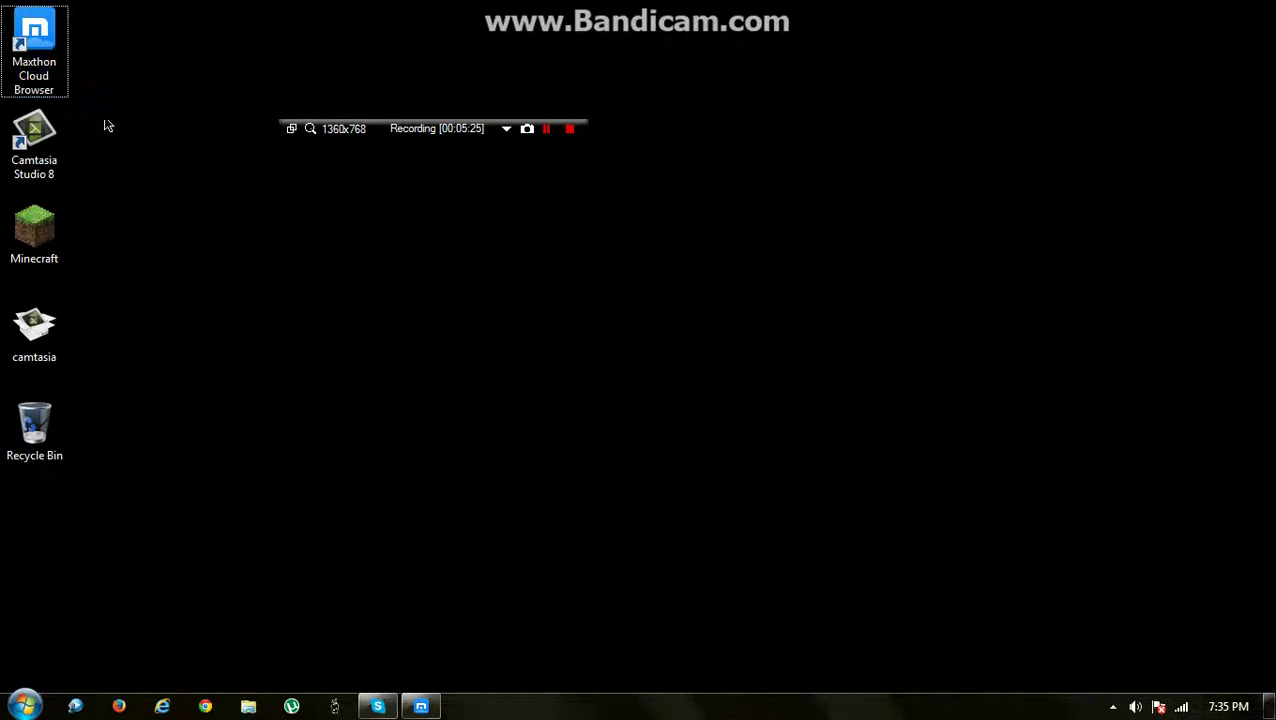
{"action": "left_click", "coordinate": [8, 48]}
{"action": "left_click_drag", "start_coordinate": [240, 143], "coordinate": [4, 4]}
{"action": "left_click", "coordinate": [220, 148]}
{"action": "left_click", "coordinate": [24, 706]}
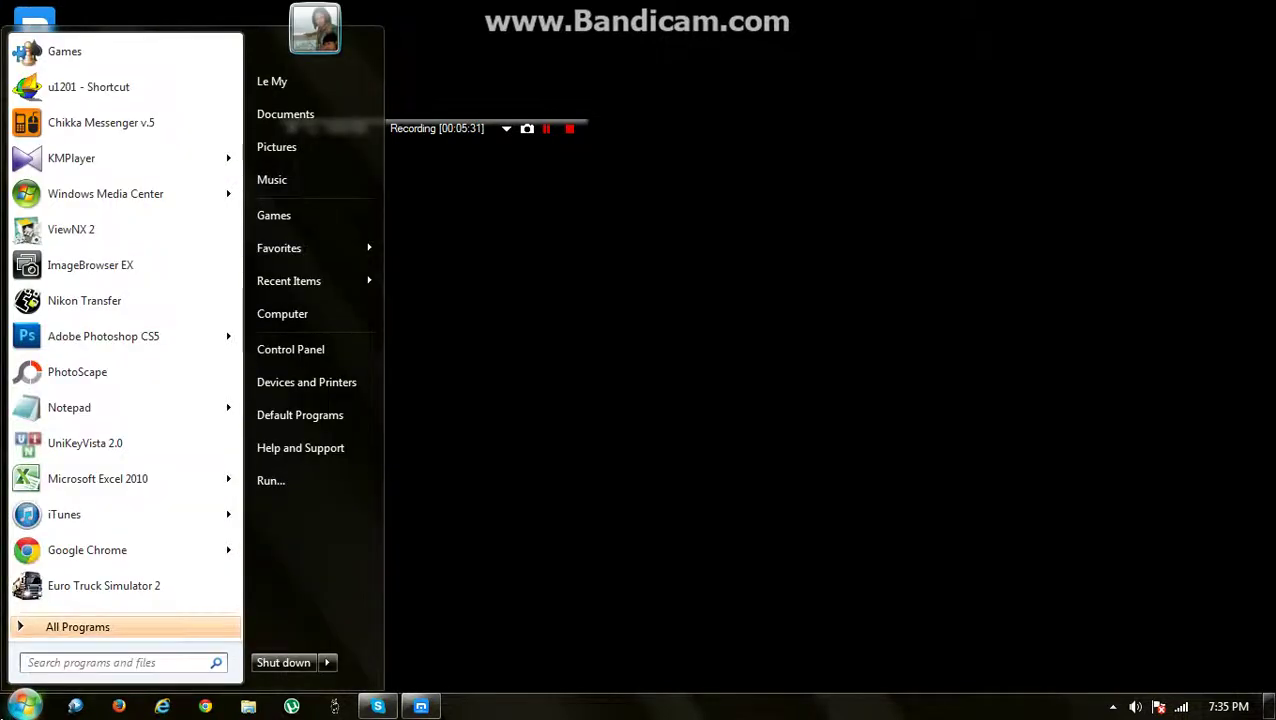
{"action": "type", "text": "maxthon"}
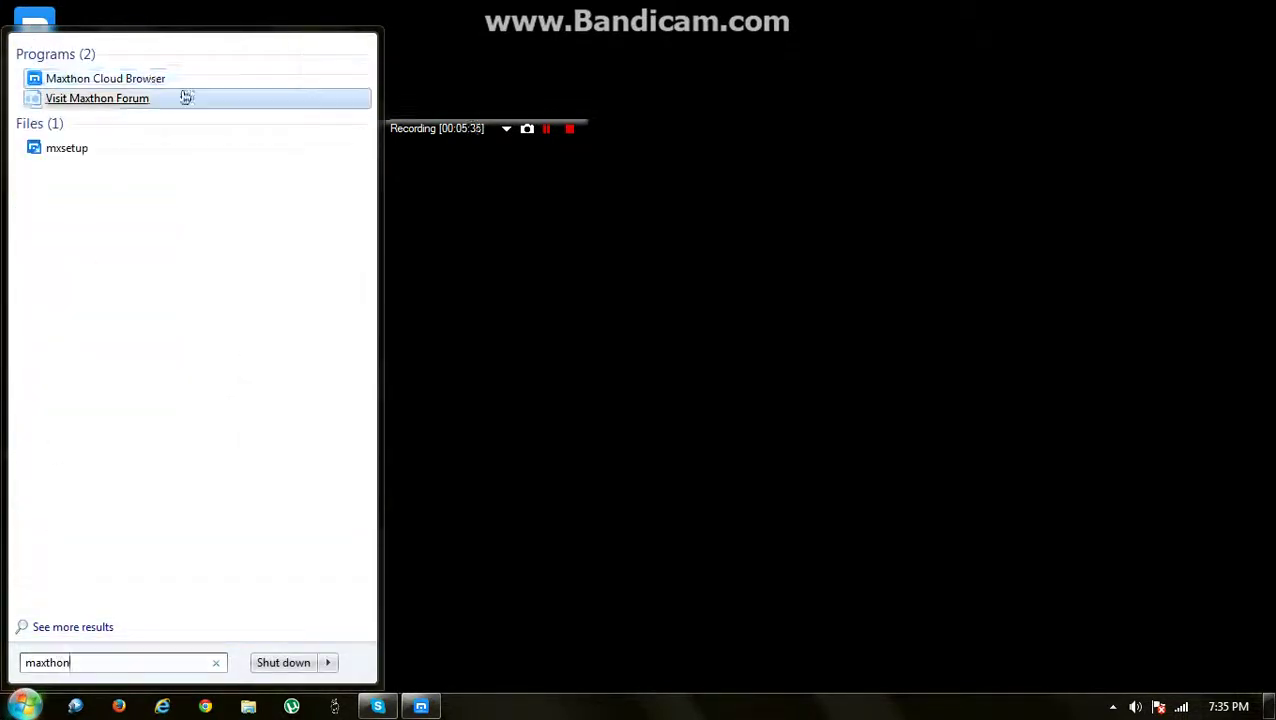
{"action": "left_click", "coordinate": [616, 191]}
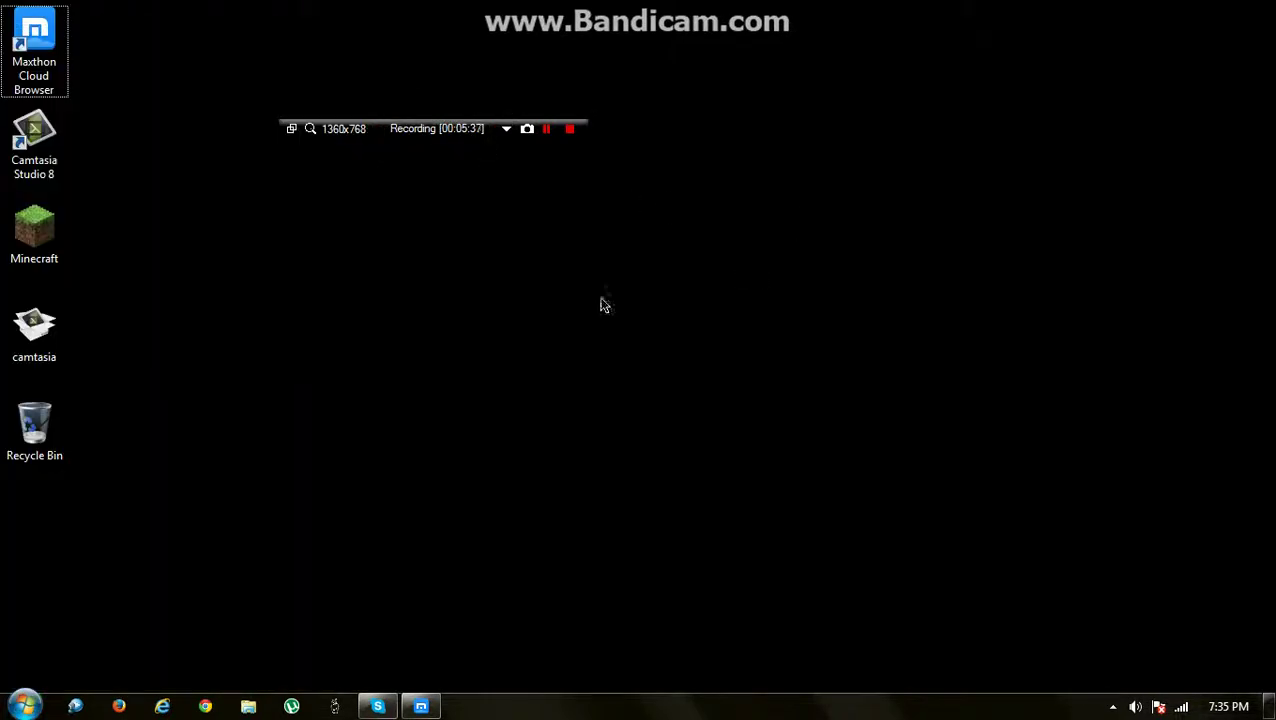
Drag the Maxthon shortcut into the Recycle Bin and empty the bin
{"action": "left_click_drag", "start_coordinate": [34, 45], "coordinate": [40, 430]}
{"action": "right_click", "coordinate": [40, 422]}
{"action": "left_click", "coordinate": [200, 454]}
{"action": "left_click", "coordinate": [689, 430]}
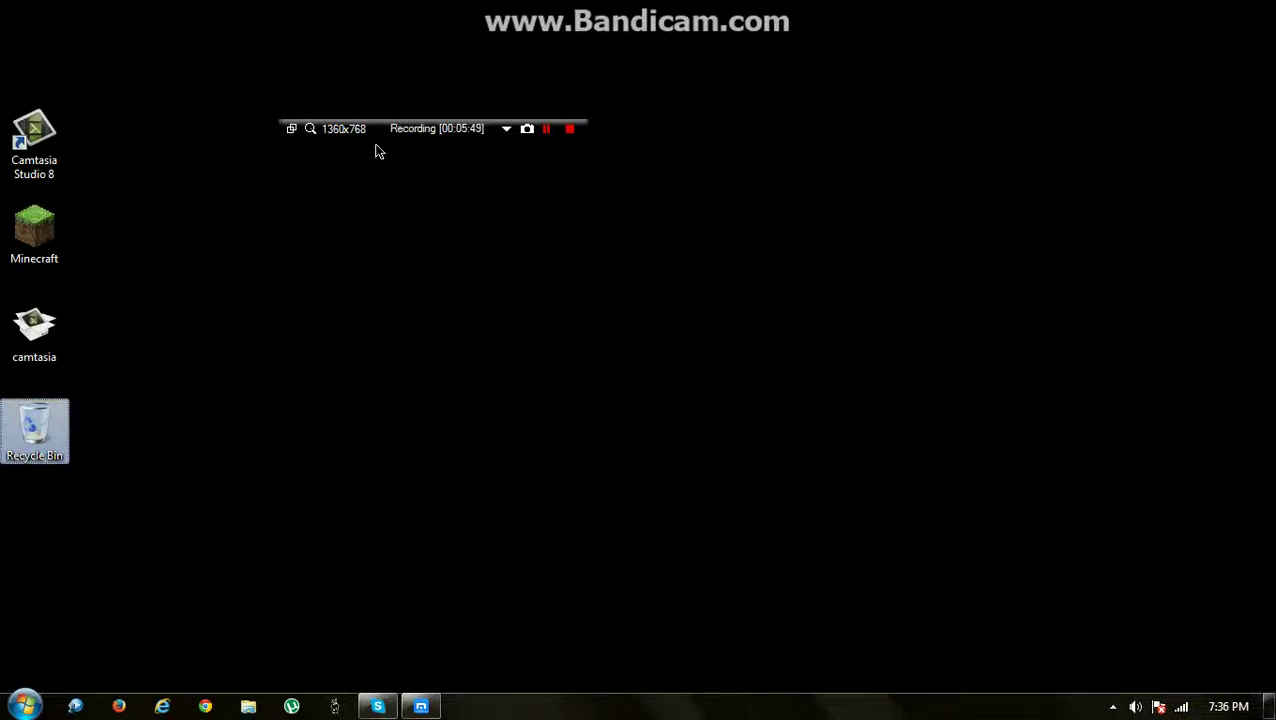
Restore the Maxthon window from the taskbar and close its download page tab
{"action": "mouse_move", "coordinate": [428, 712]}
{"action": "left_click", "coordinate": [436, 709]}
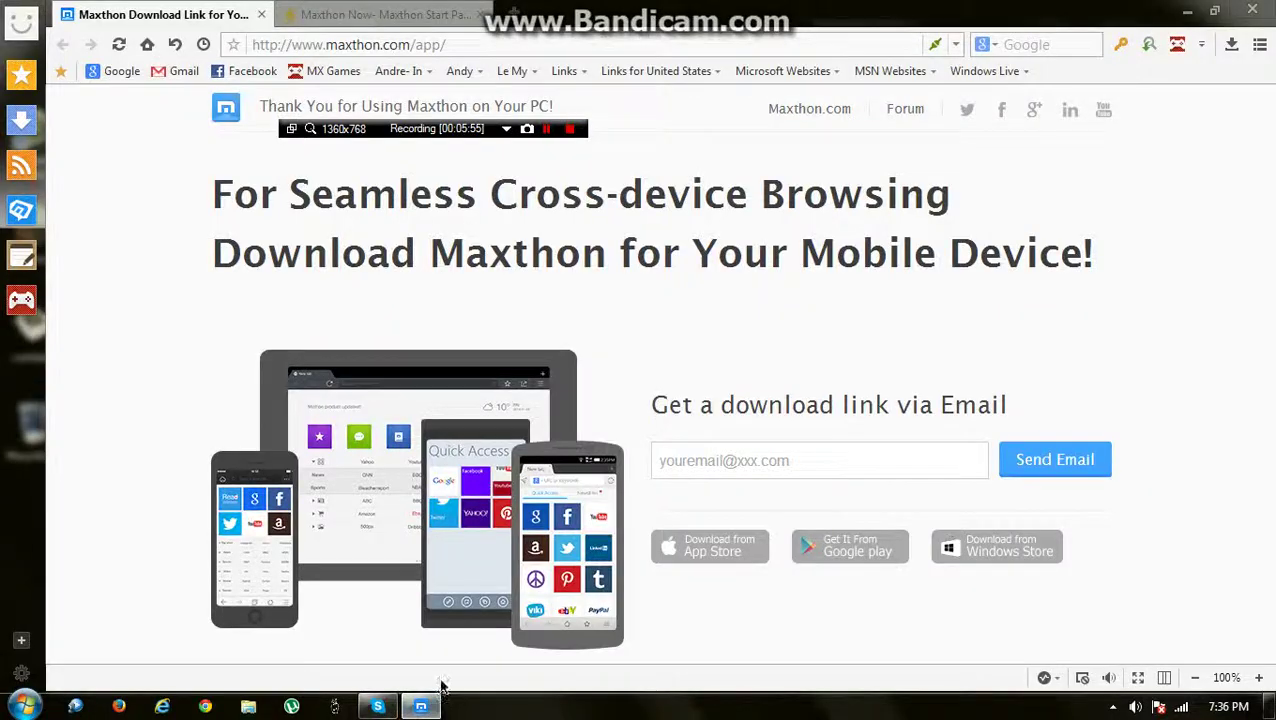
{"action": "left_click", "coordinate": [370, 12]}
{"action": "left_click", "coordinate": [168, 14]}
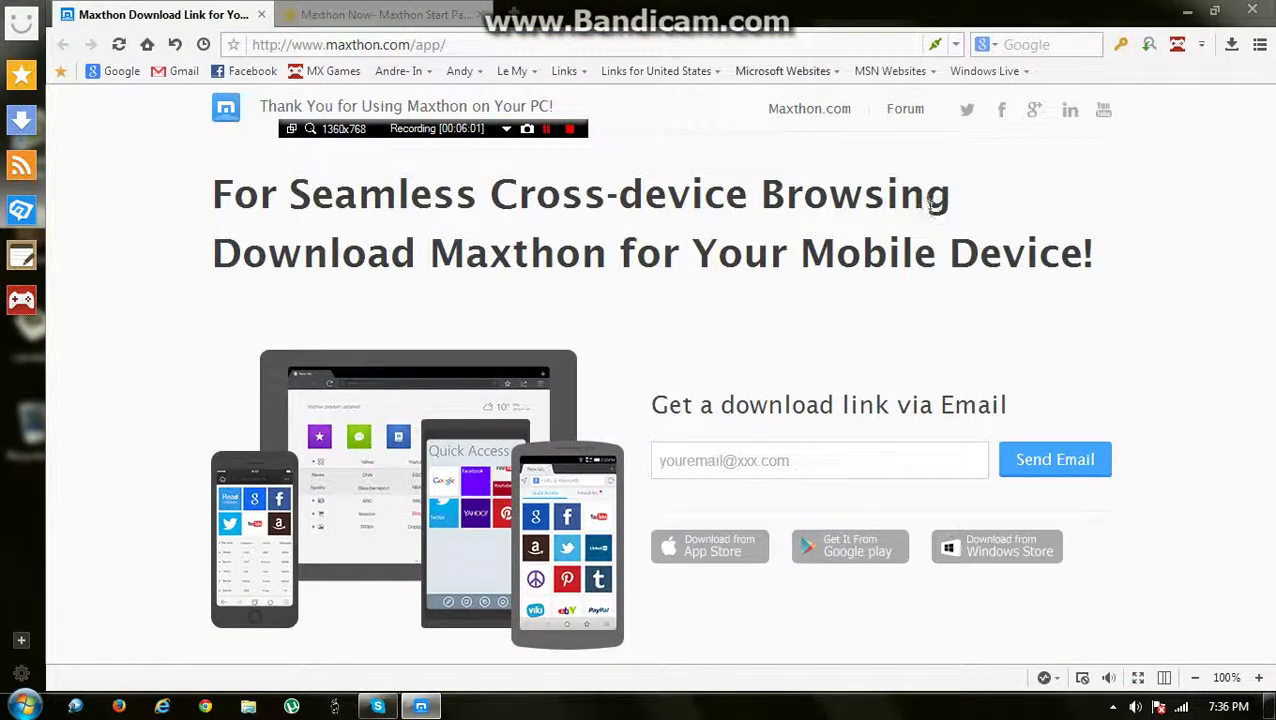
{"action": "left_click", "coordinate": [261, 14]}
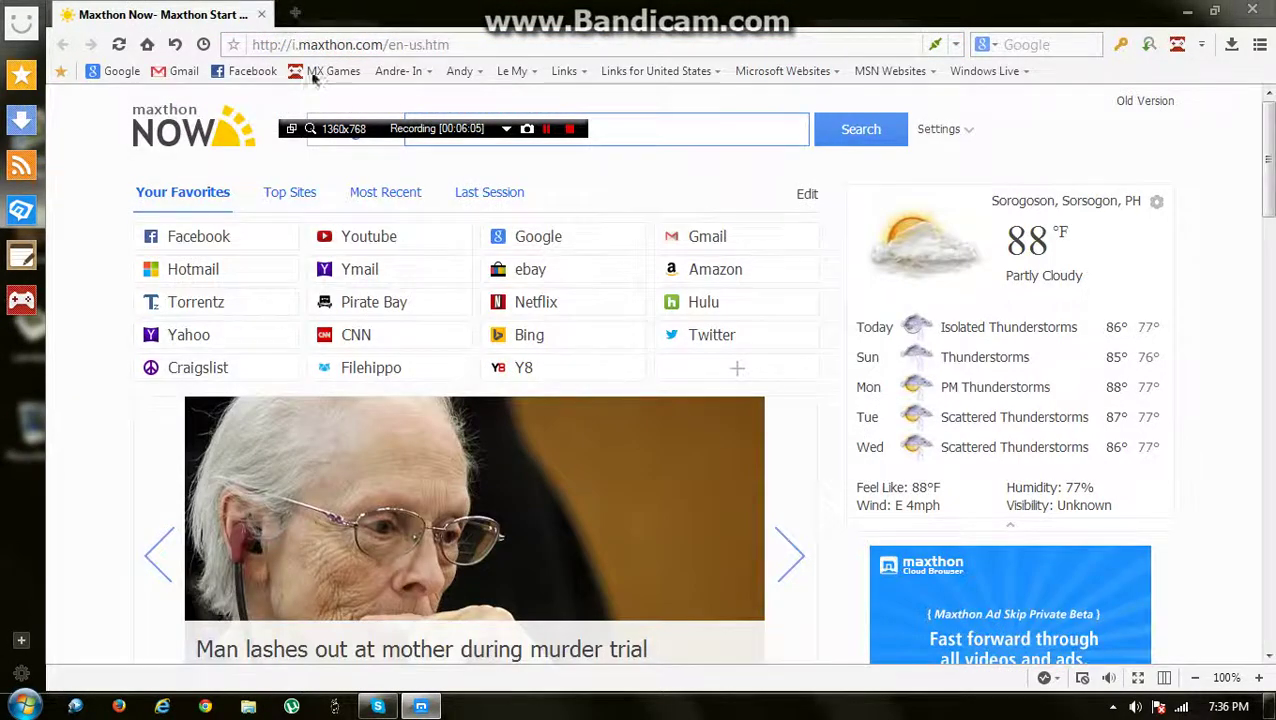
Replace the Maxthon Now tab with a new tab and load Google from its speed dial
{"action": "left_click", "coordinate": [295, 13]}
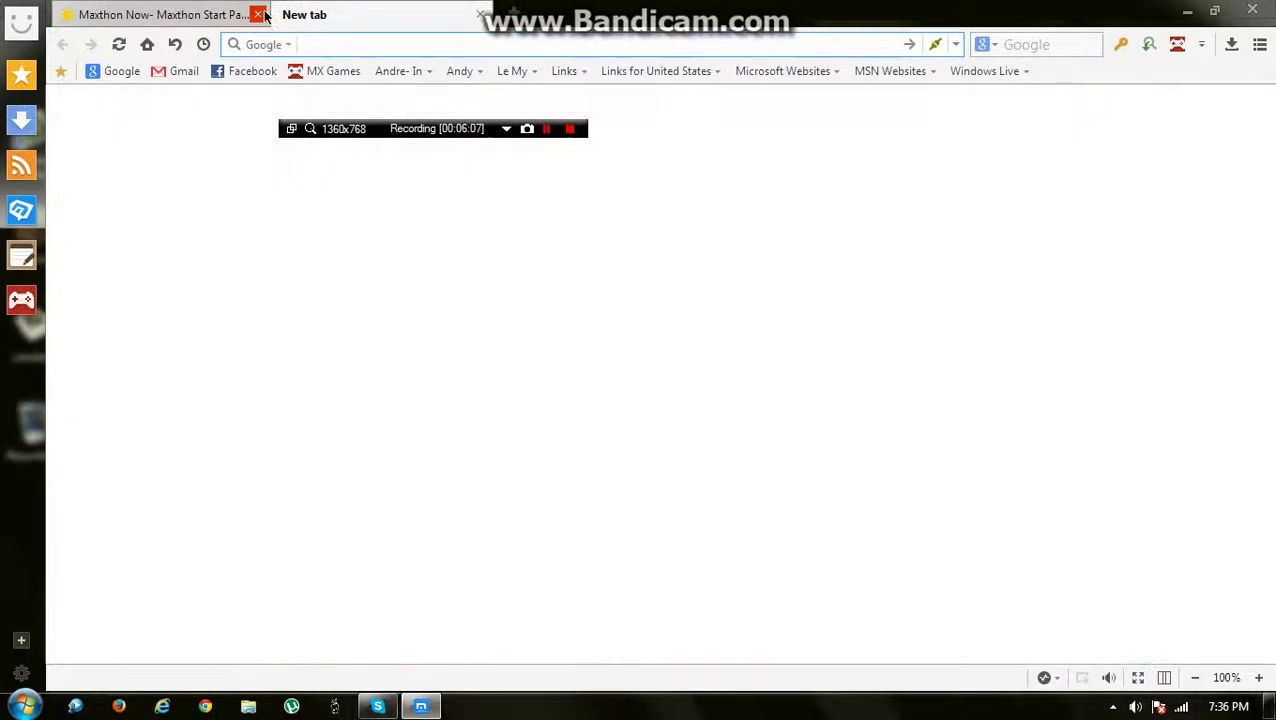
{"action": "left_click", "coordinate": [259, 14]}
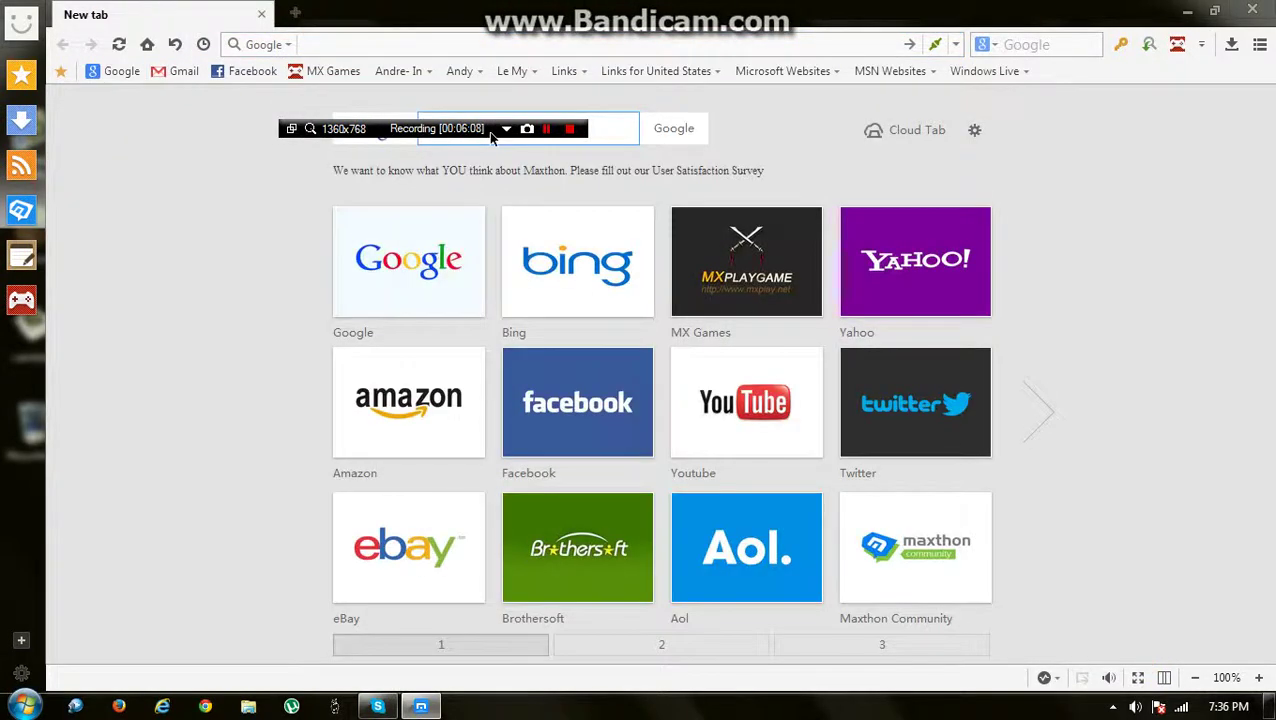
{"action": "left_click_drag", "start_coordinate": [490, 137], "coordinate": [1042, 27]}
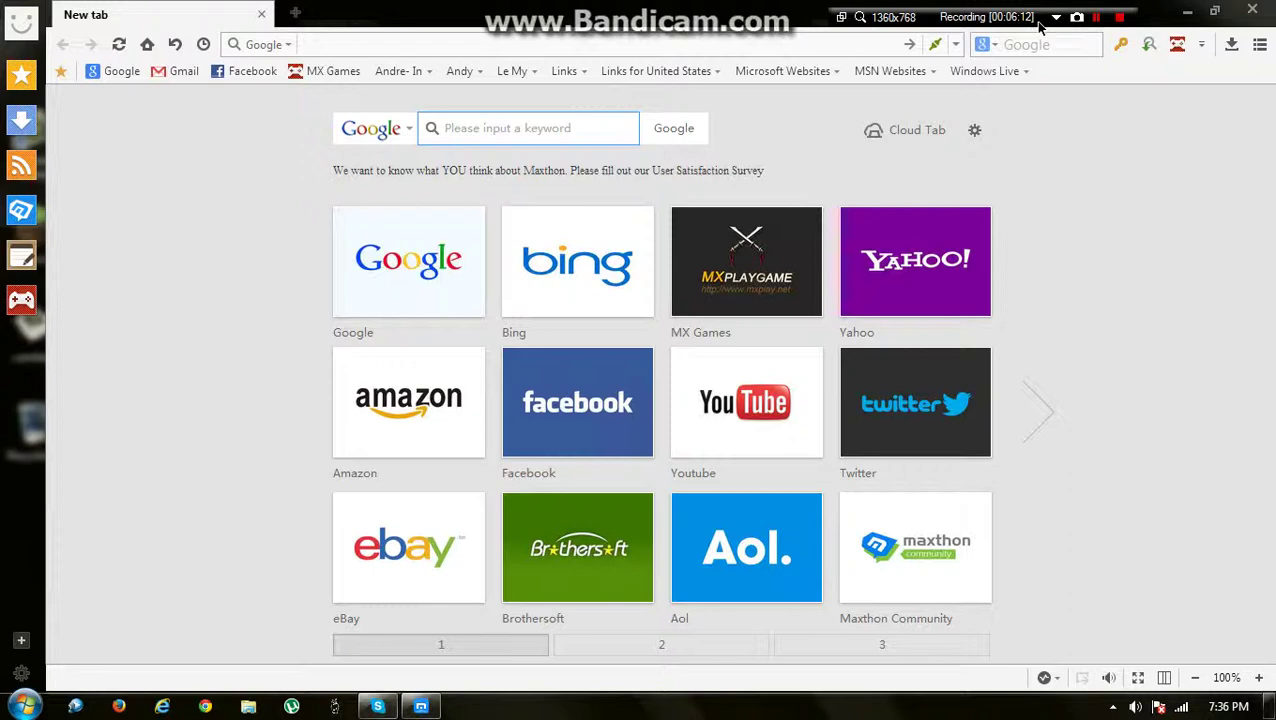
{"action": "left_click", "coordinate": [444, 252]}
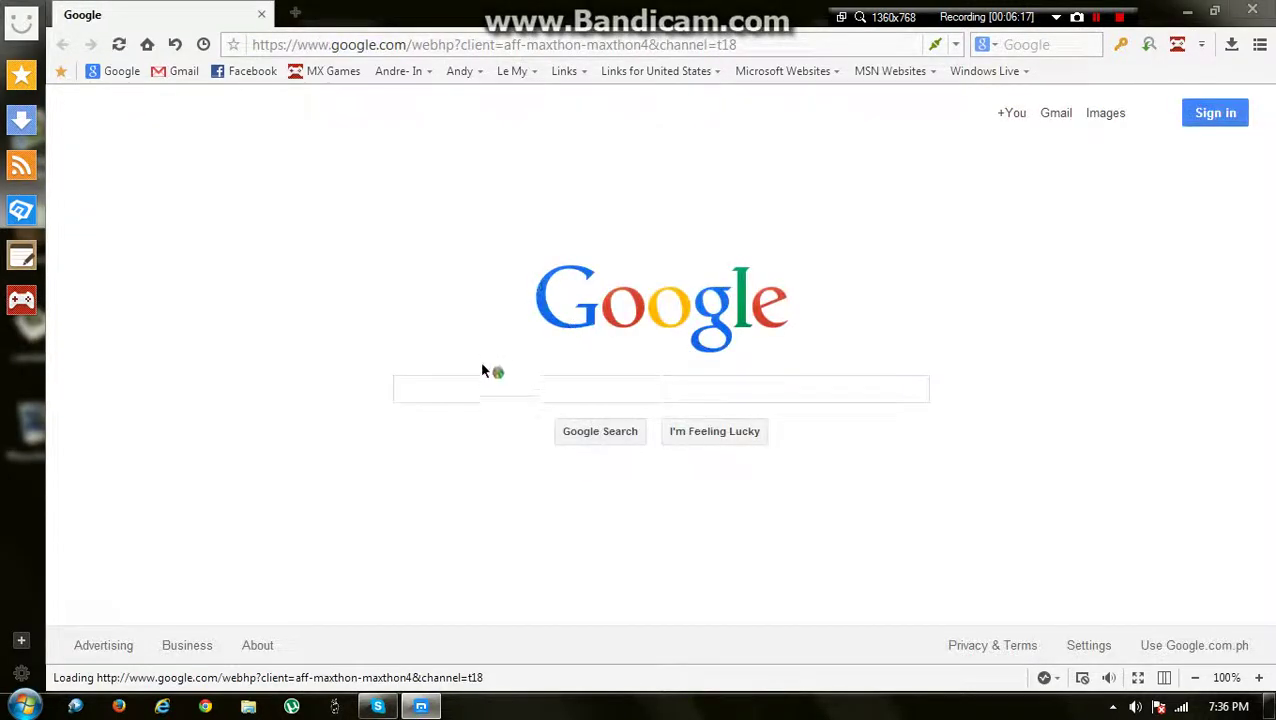
Open Facebook from its bookmark in a new tab, focus the Email field, then close that tab
{"action": "key", "text": "ctrl+t"}
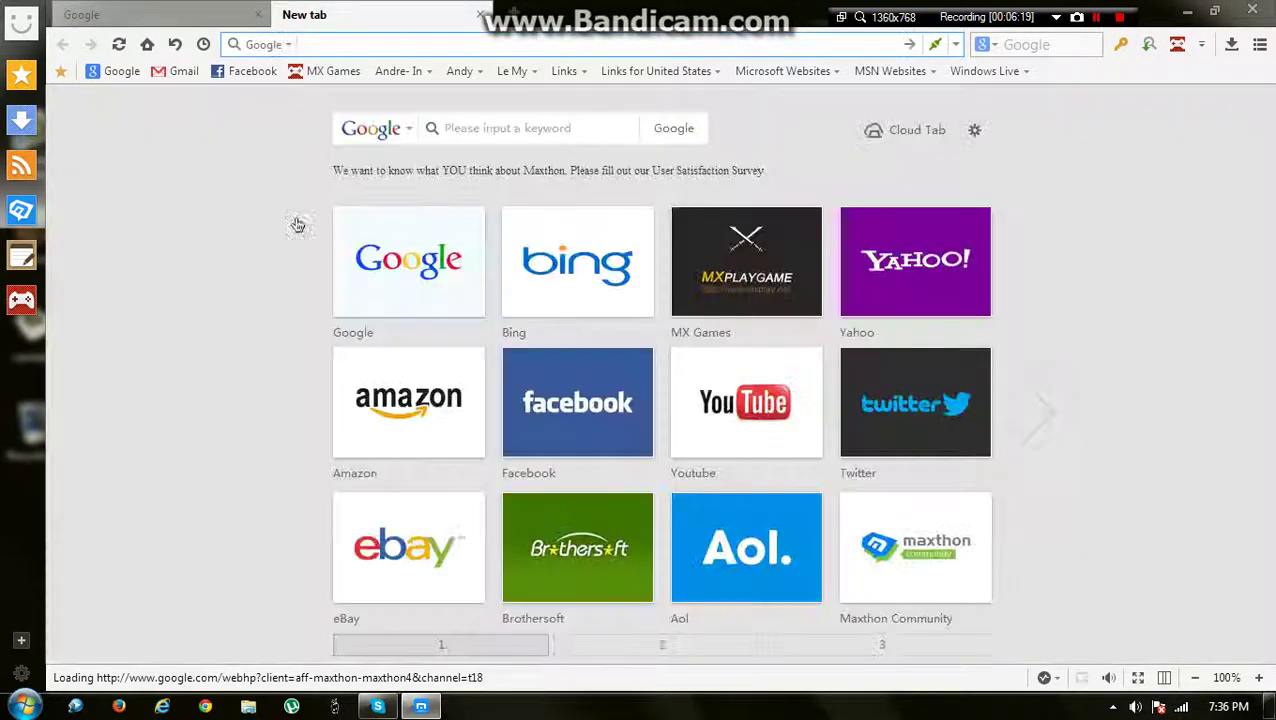
{"action": "left_click", "coordinate": [249, 71]}
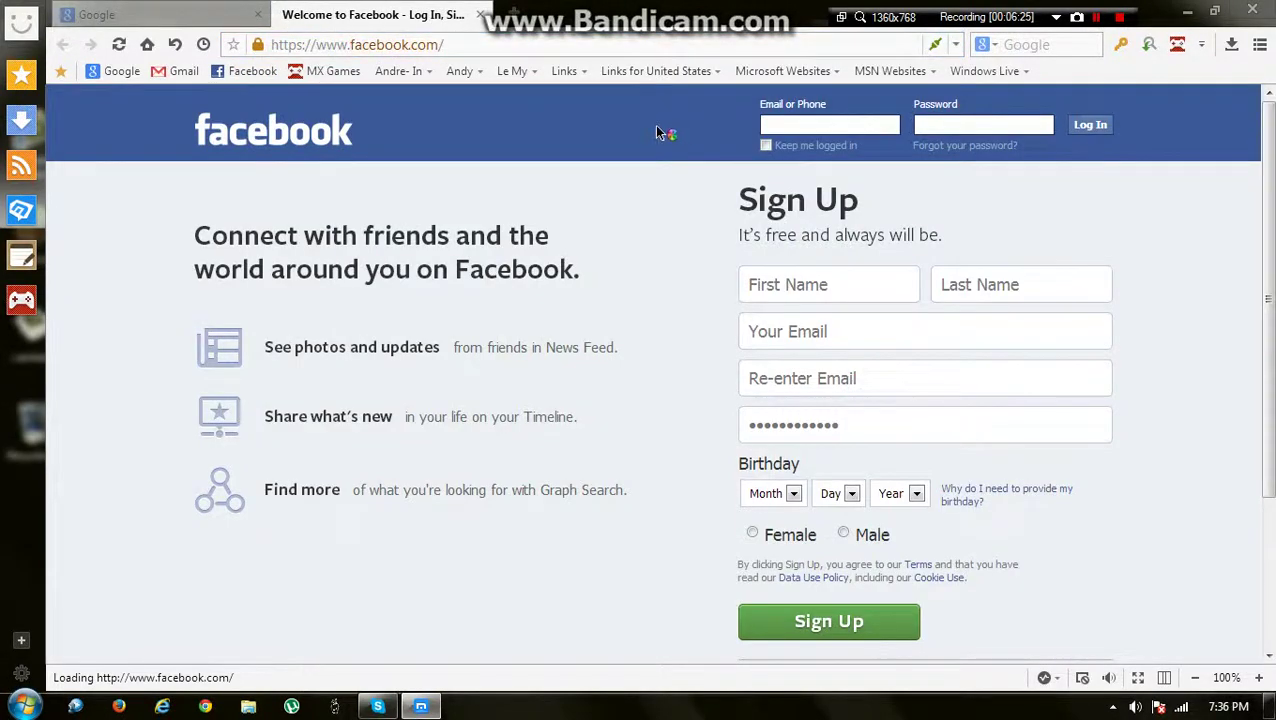
{"action": "left_click", "coordinate": [802, 127]}
{"action": "left_click", "coordinate": [480, 14]}
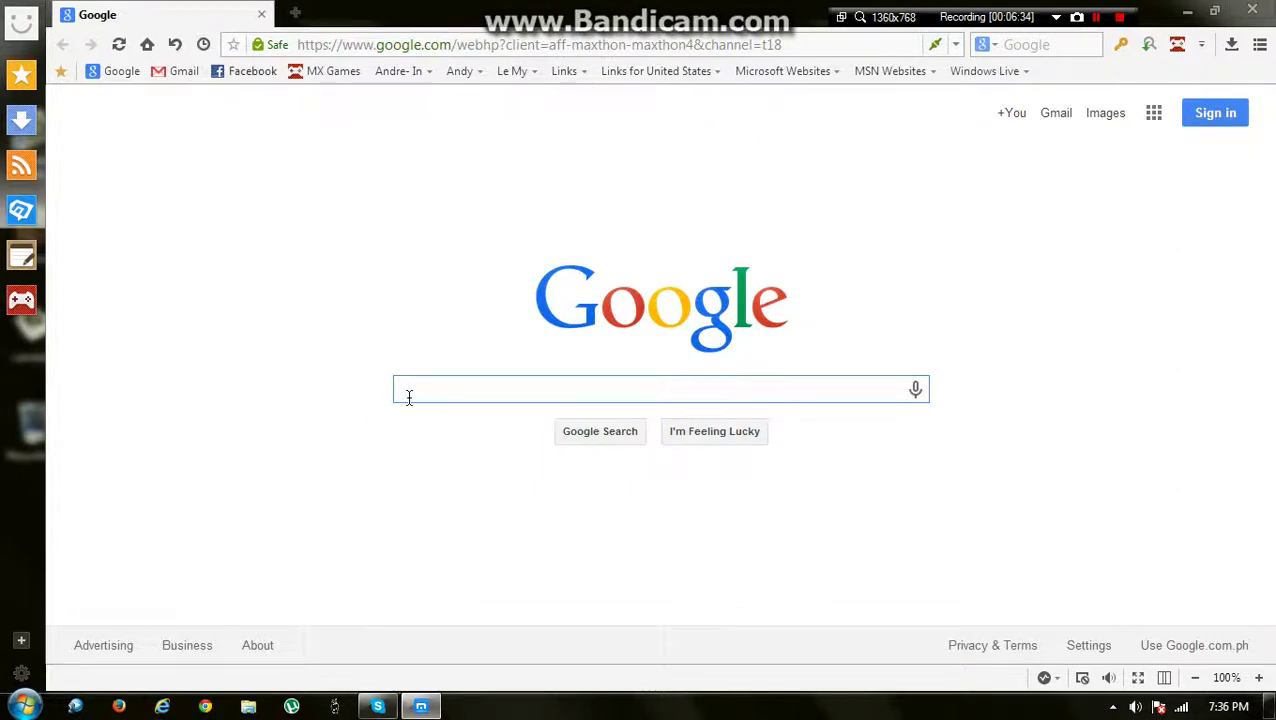
Search Google for 'youtube' and open the YouTube result
{"action": "type", "text": "youtube"}
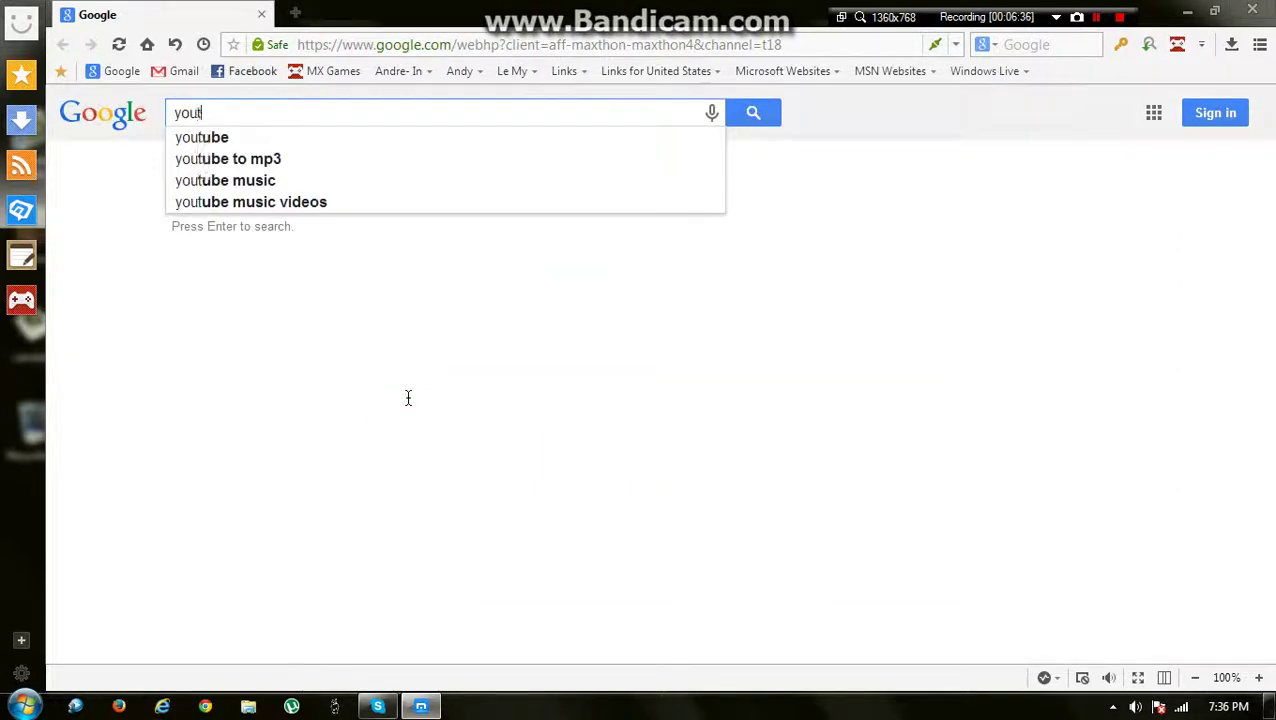
{"action": "scroll", "coordinate": [408, 400], "scroll_direction": "down", "scroll_amount": 5}
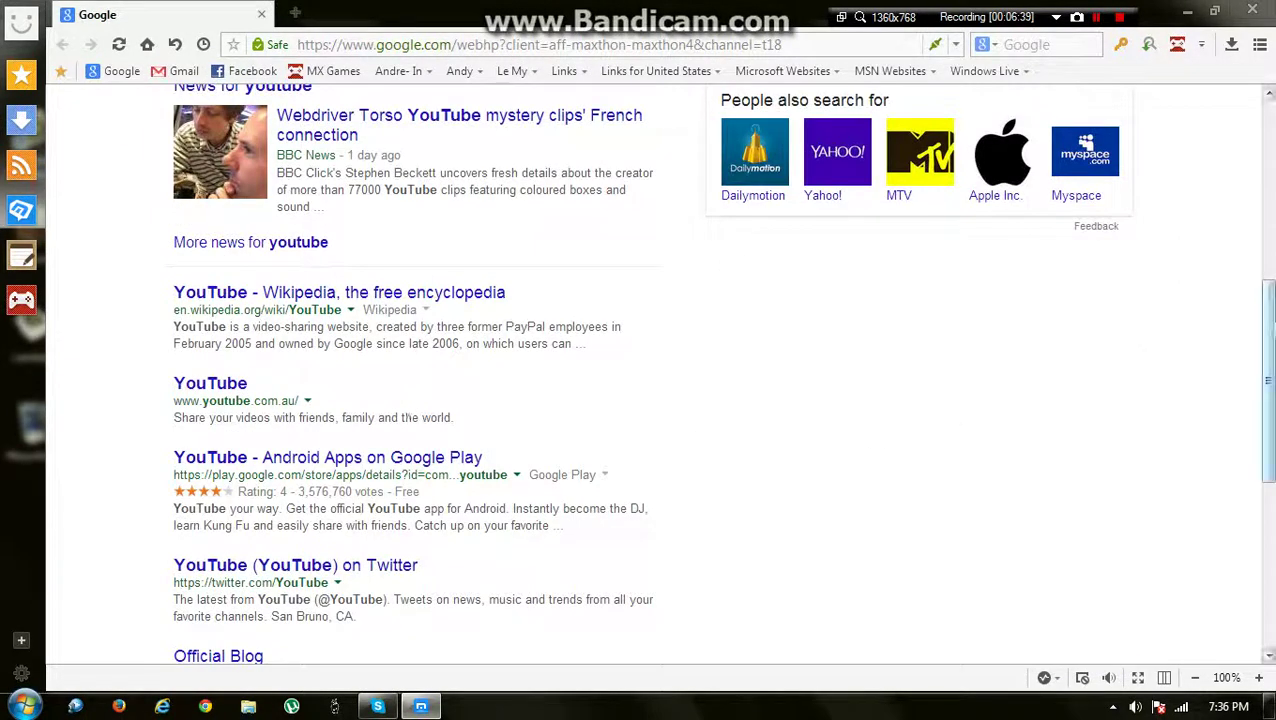
{"action": "scroll", "coordinate": [372, 177], "scroll_direction": "up", "scroll_amount": 5}
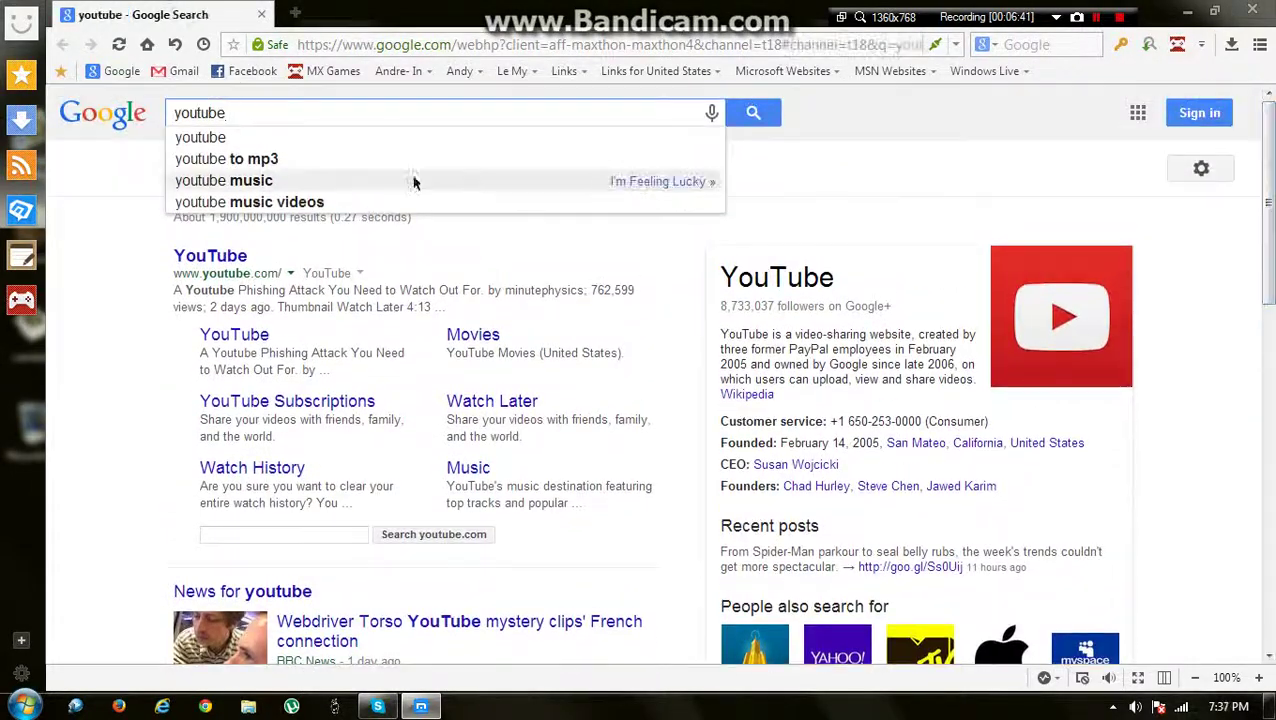
{"action": "left_click", "coordinate": [190, 262]}
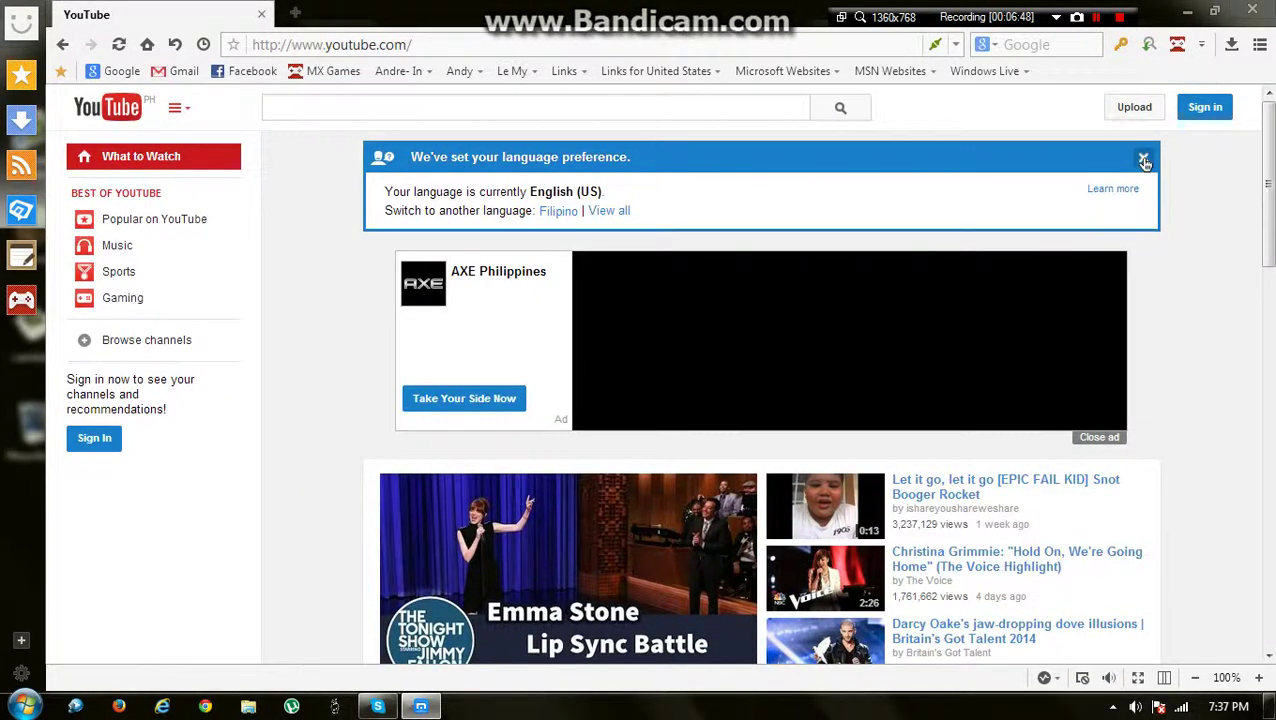
Dismiss YouTube's language preference notice and scroll the homepage
{"action": "left_click", "coordinate": [1145, 162]}
{"action": "scroll", "coordinate": [1256, 176], "scroll_direction": "down", "scroll_amount": 4}
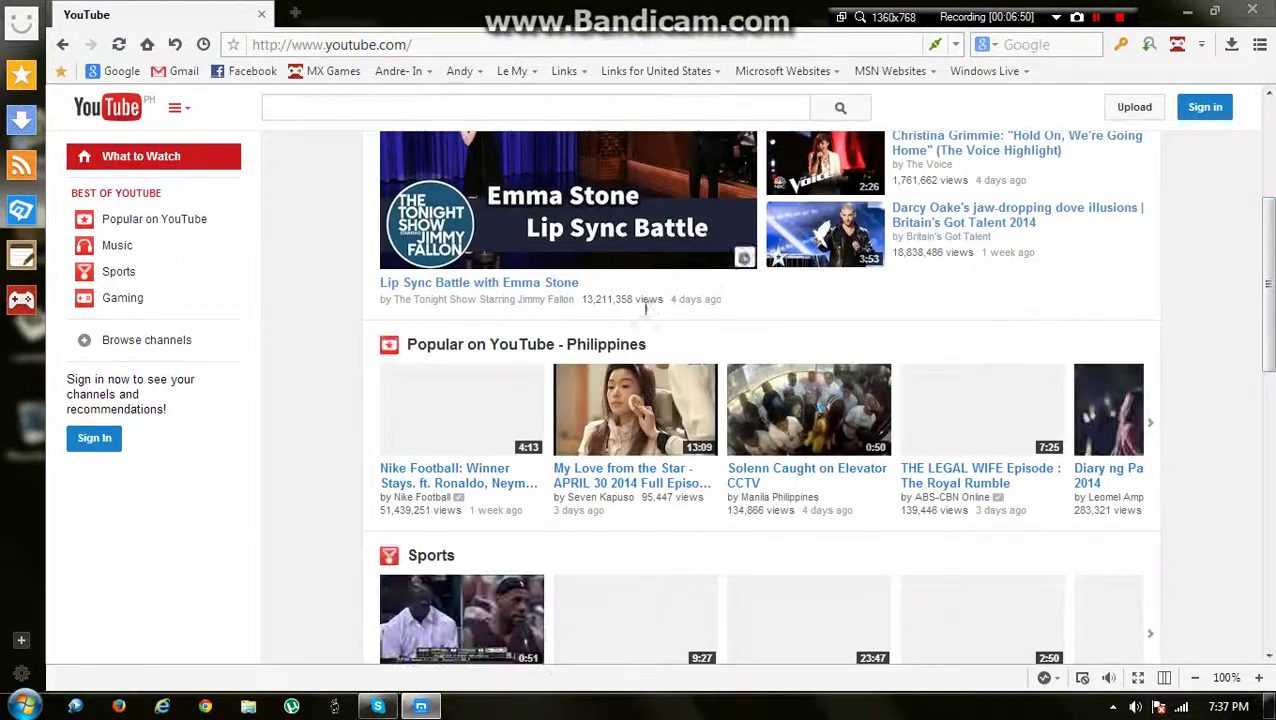
{"action": "left_click_drag", "start_coordinate": [1268, 230], "coordinate": [1272, 133]}
Open a blank tab, close the YouTube tab, and dismiss the Avira security alert
{"action": "left_click", "coordinate": [297, 13]}
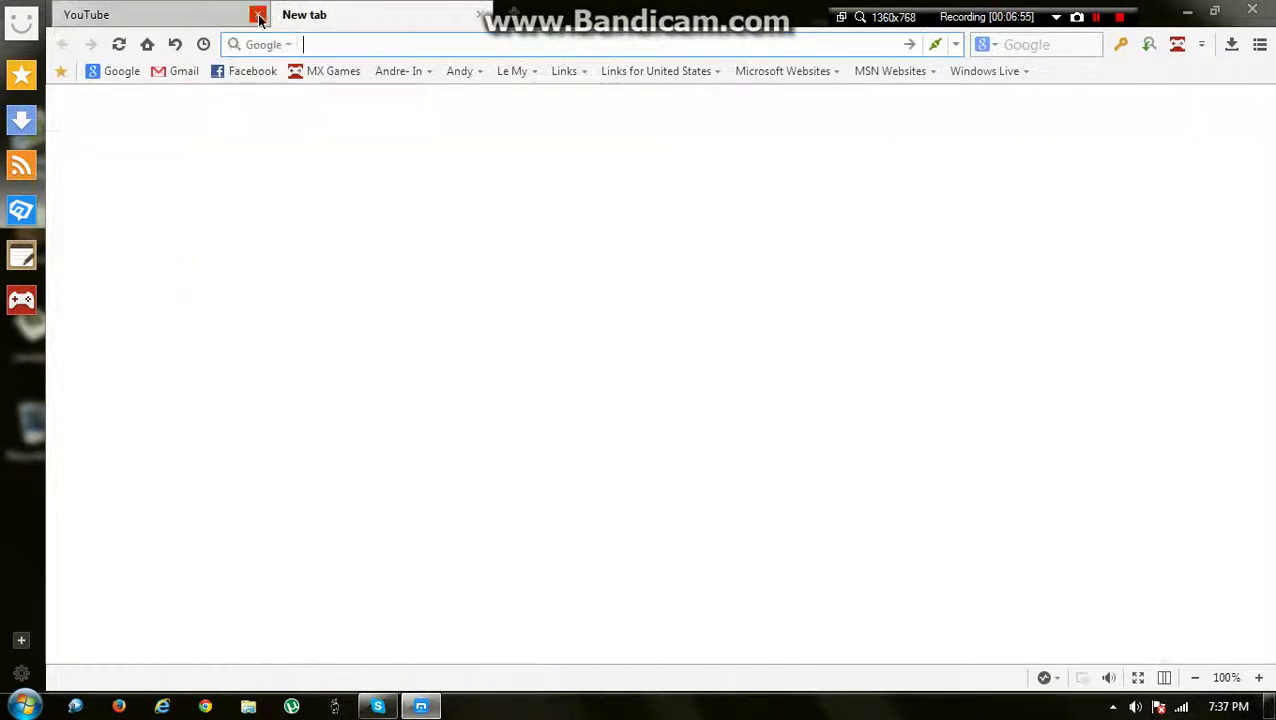
{"action": "left_click", "coordinate": [258, 16]}
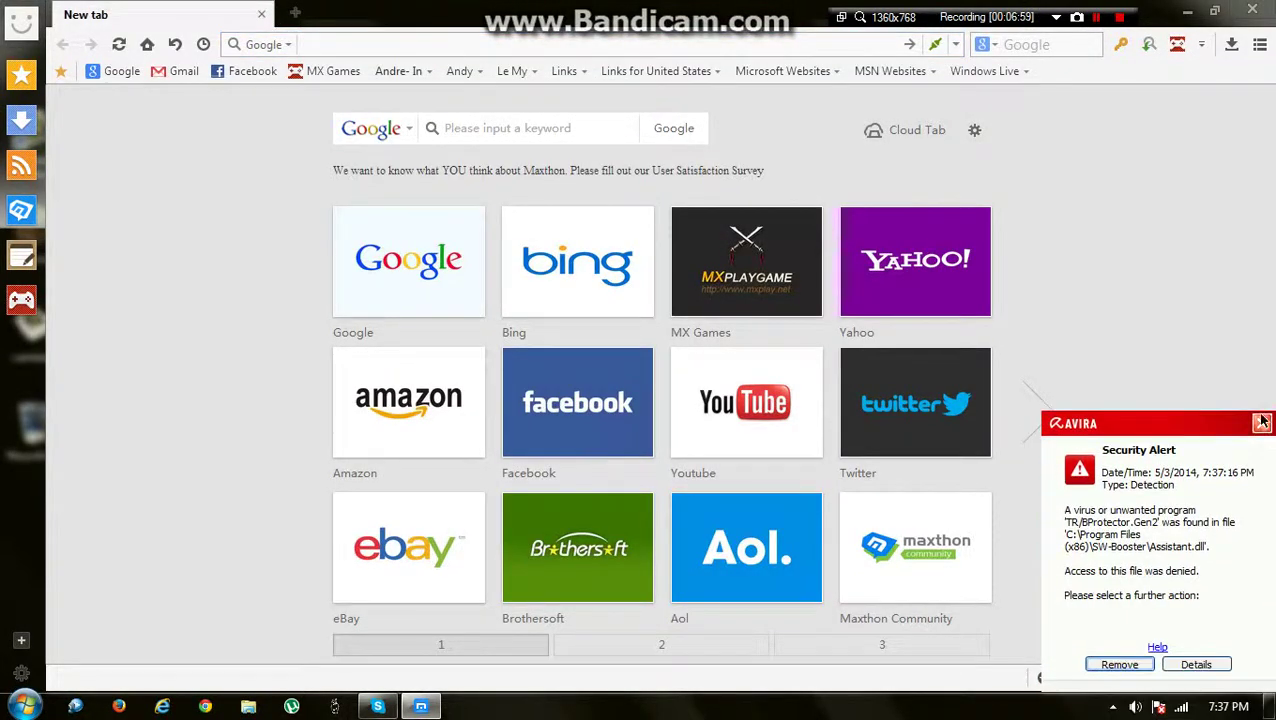
{"action": "left_click", "coordinate": [1262, 422]}
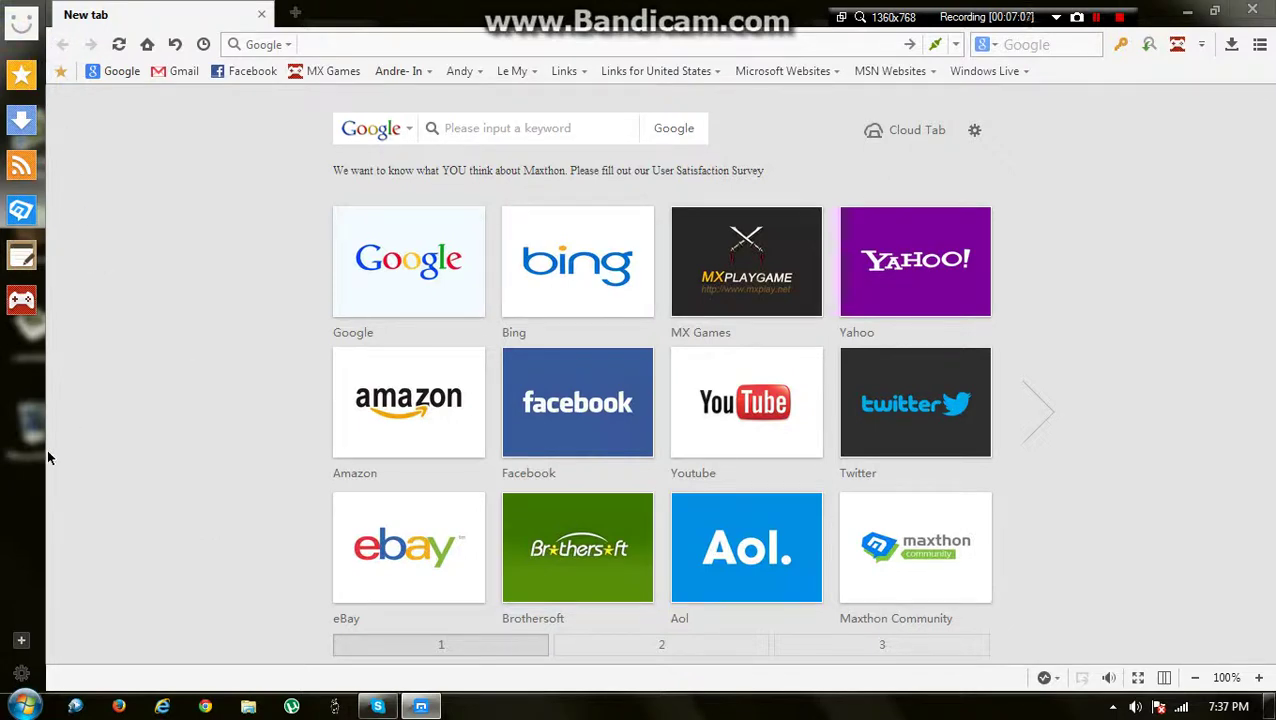
Show the desktop and choose 'Unpin this program from taskbar' on Maxthon's taskbar icon
{"action": "key", "text": "super+d"}
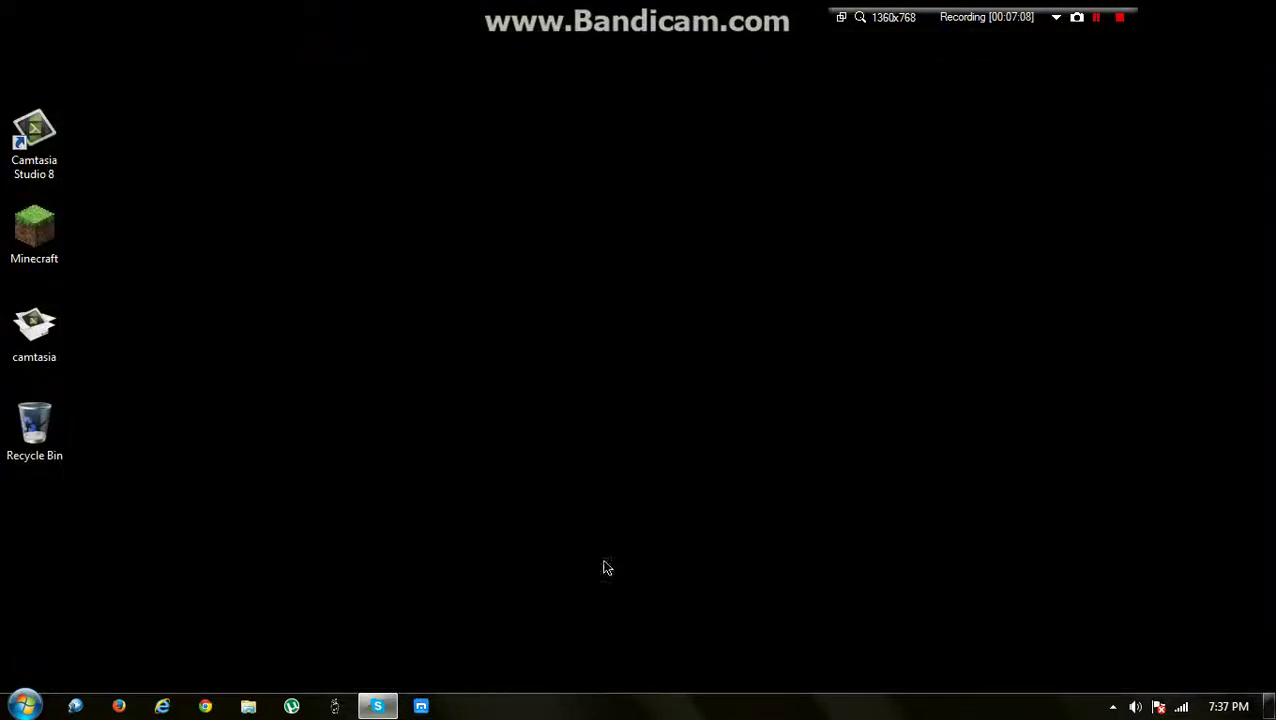
{"action": "right_click", "coordinate": [421, 706]}
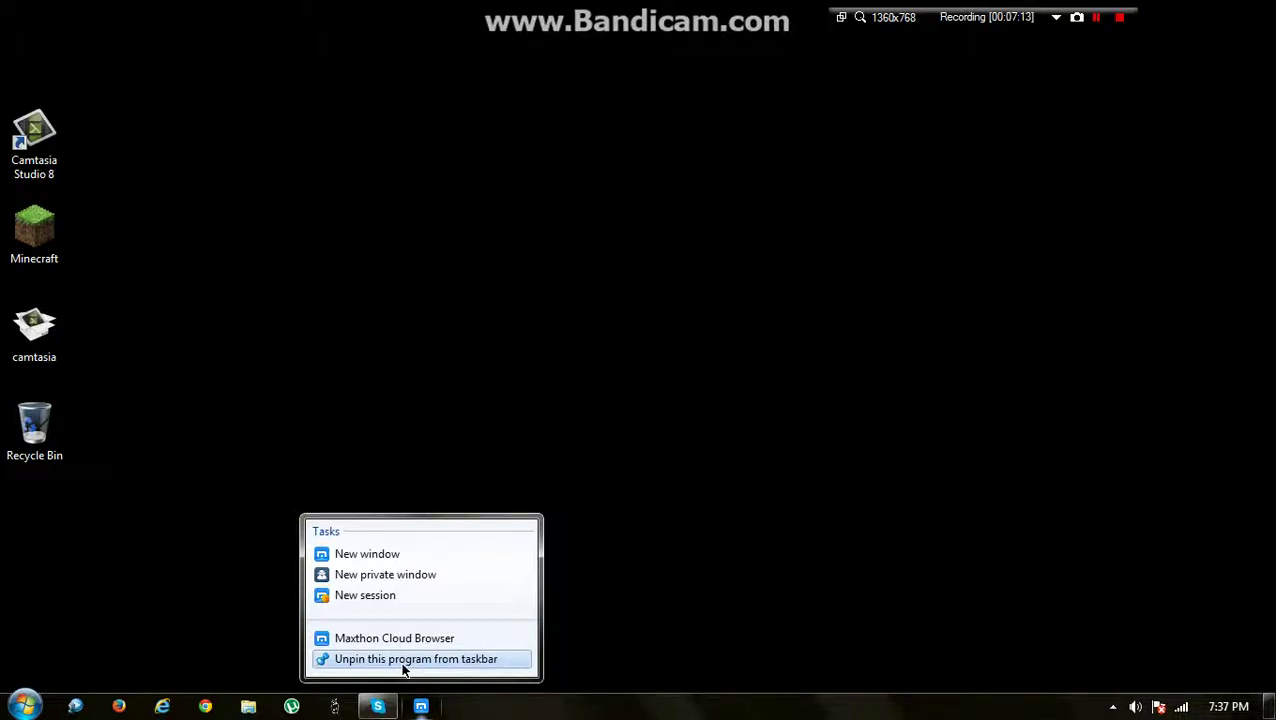
{"action": "left_click", "coordinate": [405, 662]}
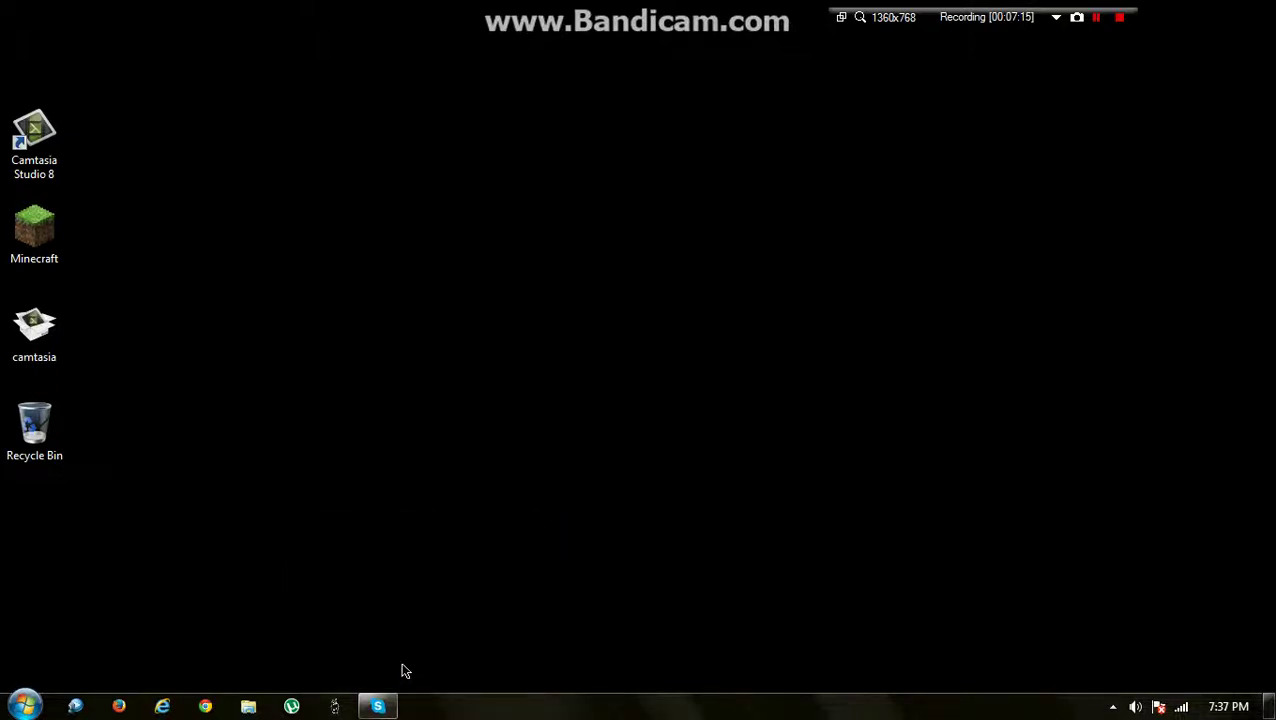